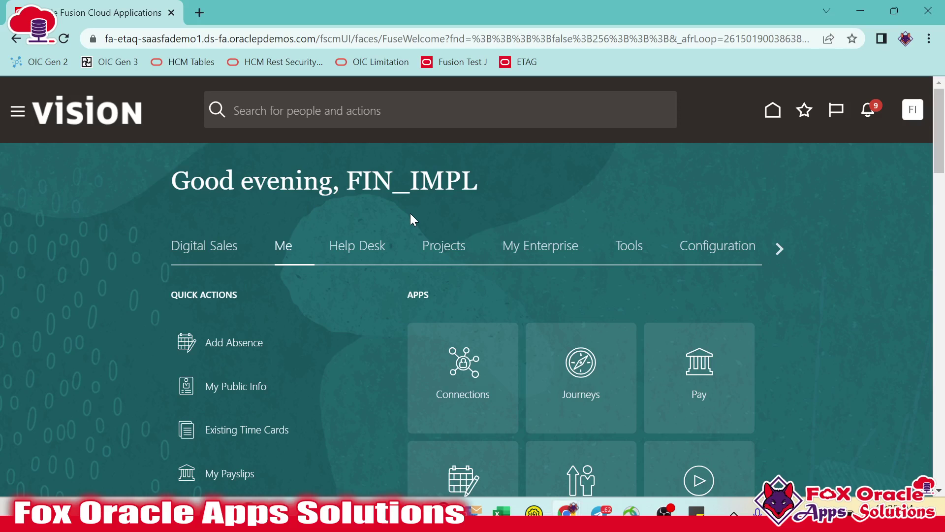
- Open the Security Console tile from the home page's Tools apps
{"action": "left_click", "coordinate": [635, 246]}
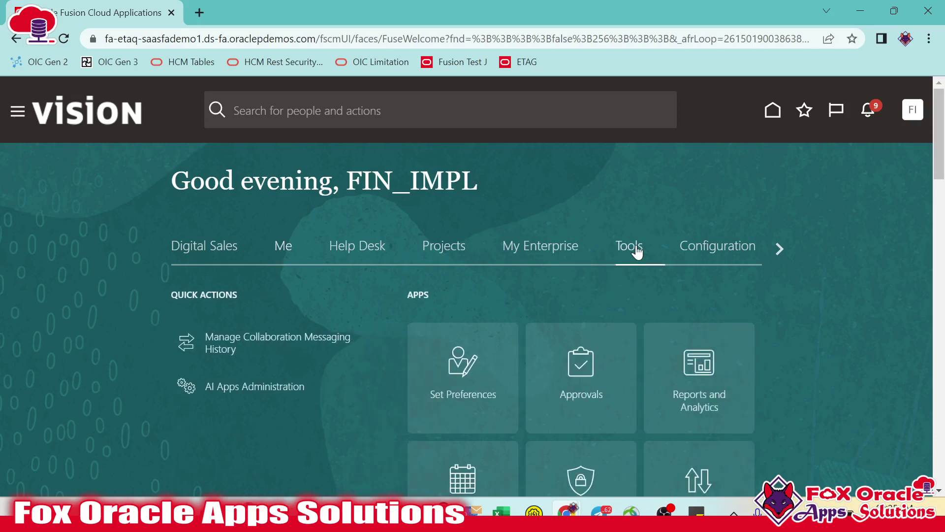
{"action": "scroll", "coordinate": [637, 246], "scroll_direction": "down", "scroll_amount": 1}
{"action": "scroll", "coordinate": [636, 247], "scroll_direction": "down", "scroll_amount": 1}
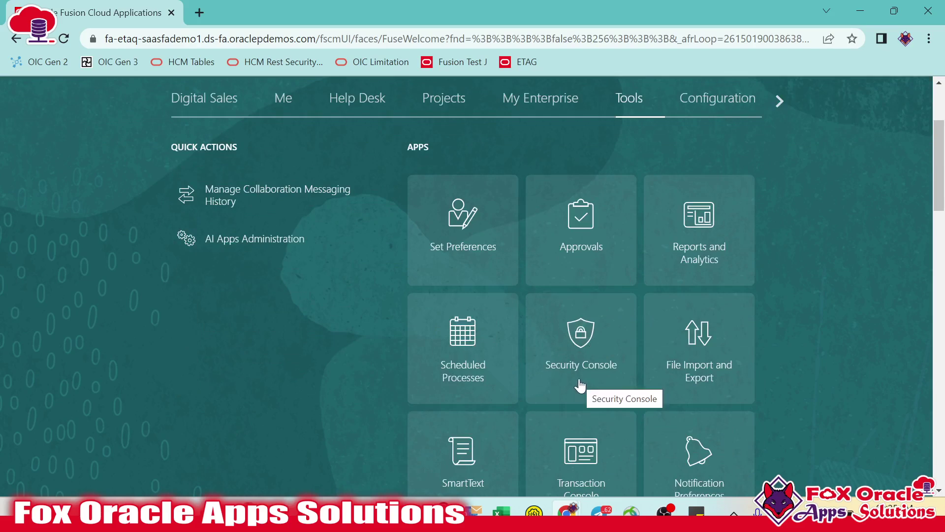
{"action": "scroll", "coordinate": [581, 386], "scroll_direction": "up", "scroll_amount": 3}
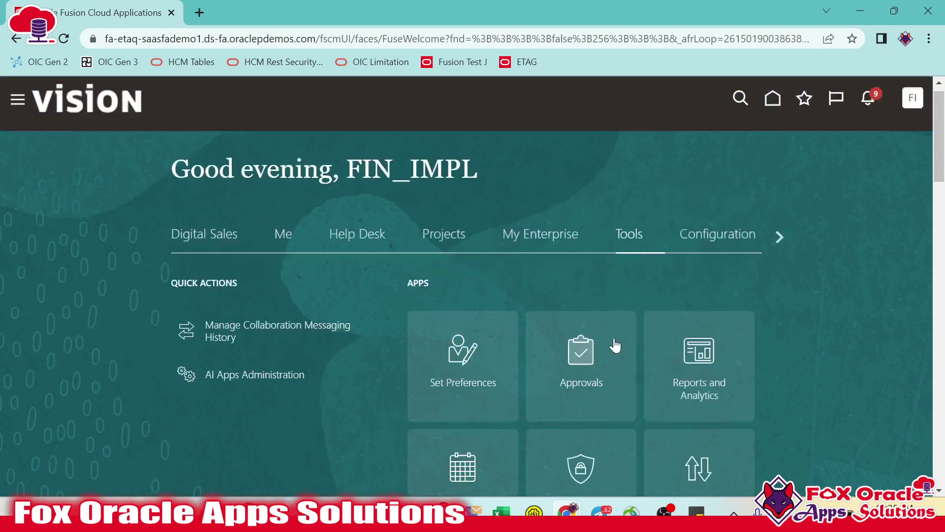
{"action": "scroll", "coordinate": [614, 344], "scroll_direction": "down", "scroll_amount": 6}
{"action": "scroll", "coordinate": [613, 275], "scroll_direction": "up", "scroll_amount": 1}
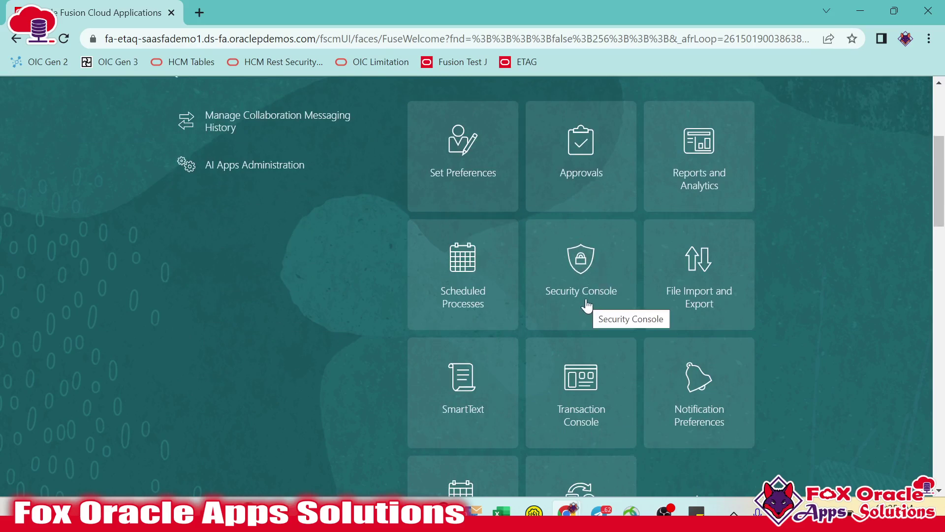
{"action": "left_click", "coordinate": [584, 263]}
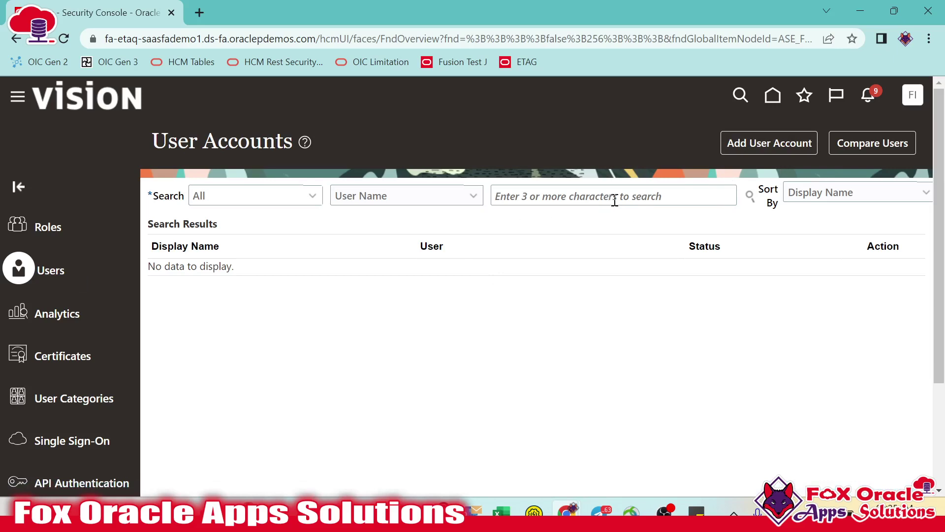
- Start a new user account with first name ERP, last name USER1 and the user's e-mail address
{"action": "left_click", "coordinate": [763, 143]}
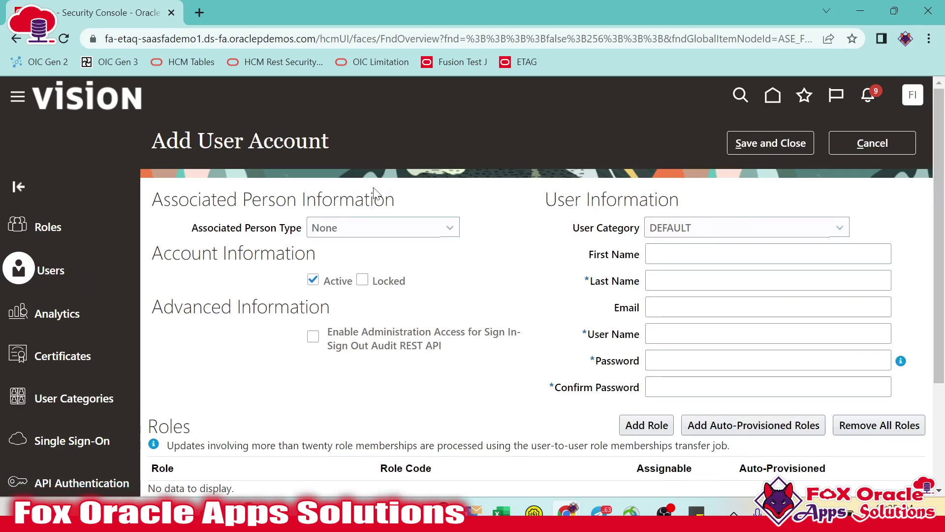
{"action": "scroll", "coordinate": [278, 189], "scroll_direction": "down", "scroll_amount": 3}
{"action": "scroll", "coordinate": [308, 190], "scroll_direction": "up", "scroll_amount": 3}
{"action": "left_click", "coordinate": [678, 256]}
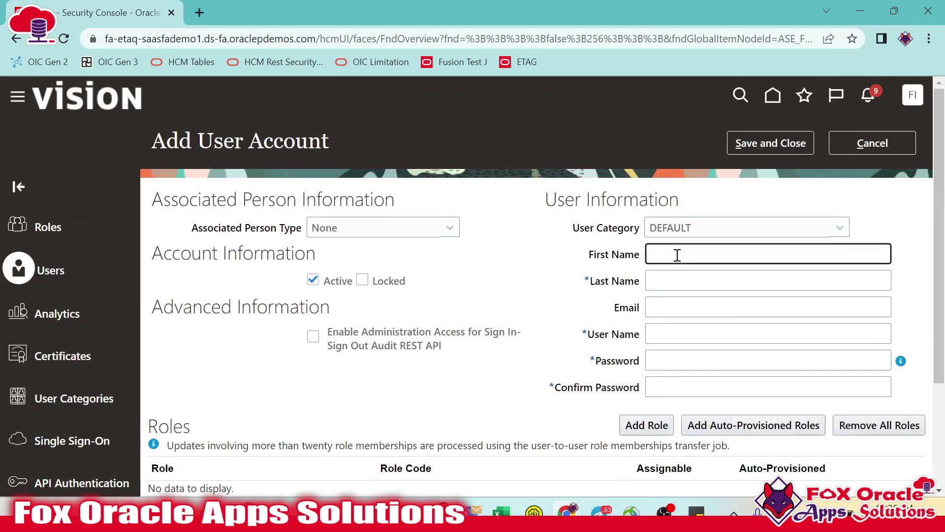
{"action": "type", "text": "ERP"}
{"action": "left_click", "coordinate": [674, 280]}
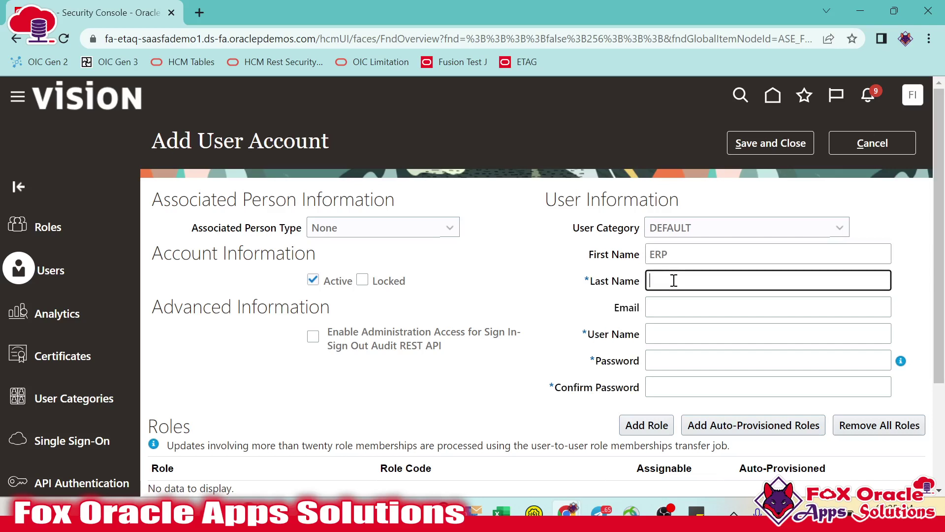
{"action": "type", "text": "USER1"}
{"action": "left_click", "coordinate": [707, 309]}
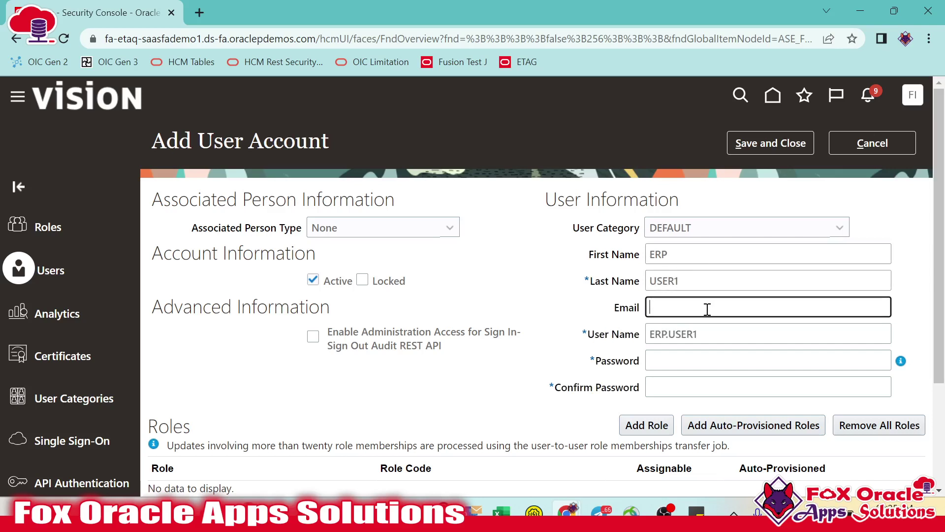
- Review the entered names and the auto-filled user name ERP.USER1
{"action": "left_click", "coordinate": [689, 252]}
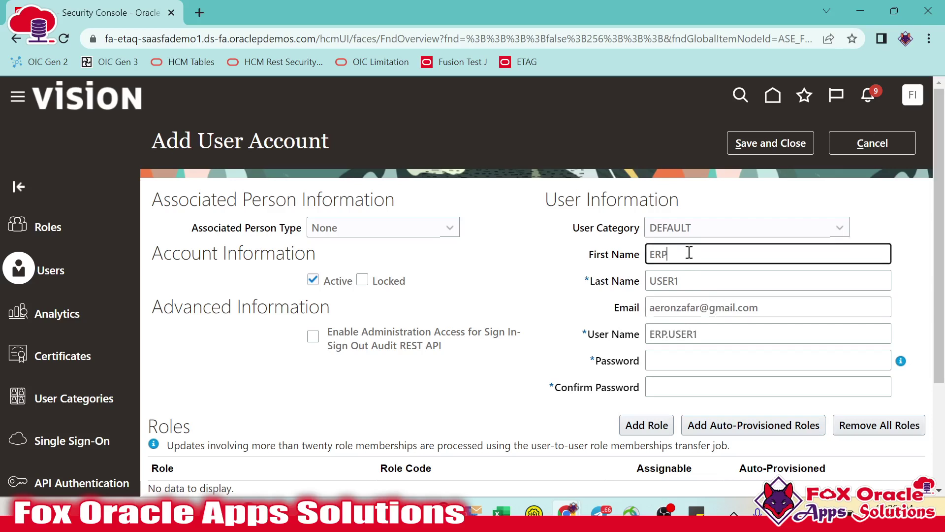
{"action": "left_click", "coordinate": [681, 284]}
{"action": "left_click", "coordinate": [699, 336]}
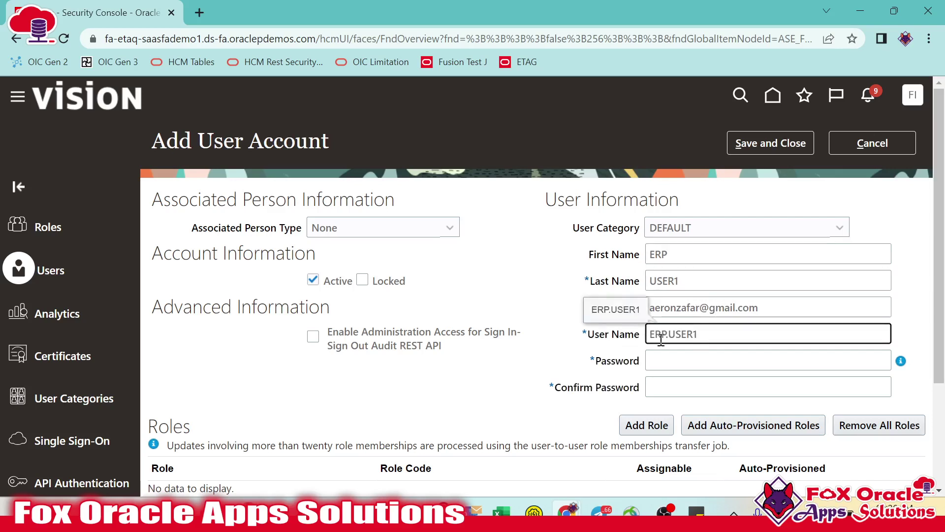
{"action": "left_click_drag", "start_coordinate": [719, 331], "coordinate": [713, 332]}
{"action": "left_click", "coordinate": [654, 334]}
{"action": "left_click", "coordinate": [736, 331]}
{"action": "left_click_drag", "start_coordinate": [709, 332], "coordinate": [643, 320]}
- Enter the account password and move to the Confirm Password field
{"action": "left_click", "coordinate": [662, 364]}
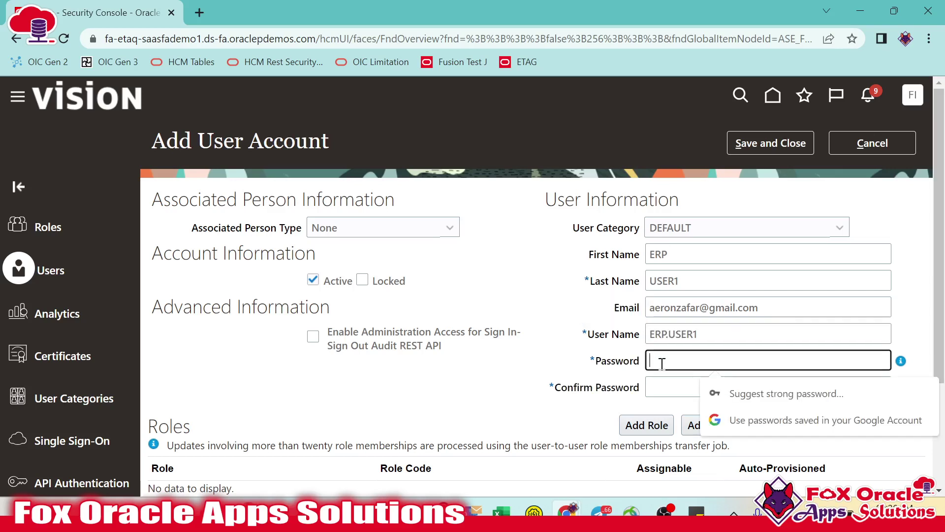
{"action": "type", "text": "W"}
{"action": "key", "text": "Tab"}
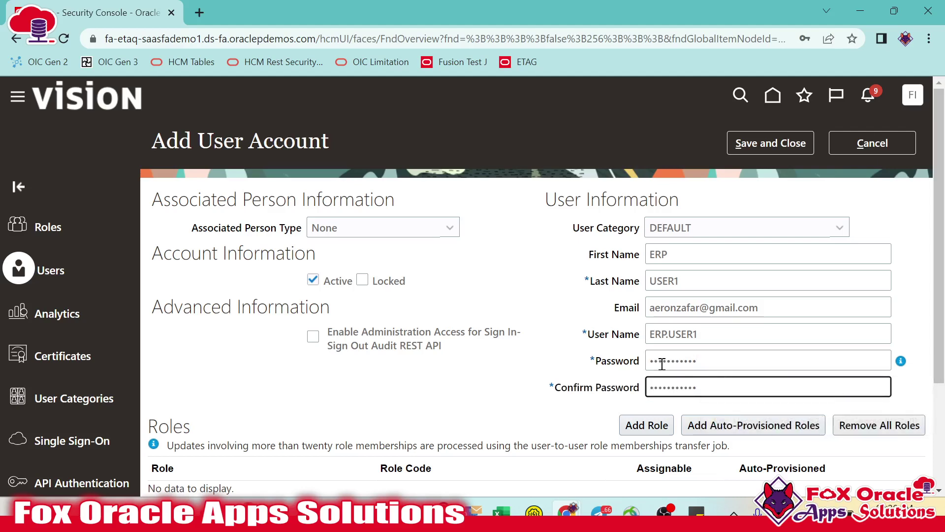
{"action": "scroll", "coordinate": [566, 358], "scroll_direction": "down", "scroll_amount": 3}
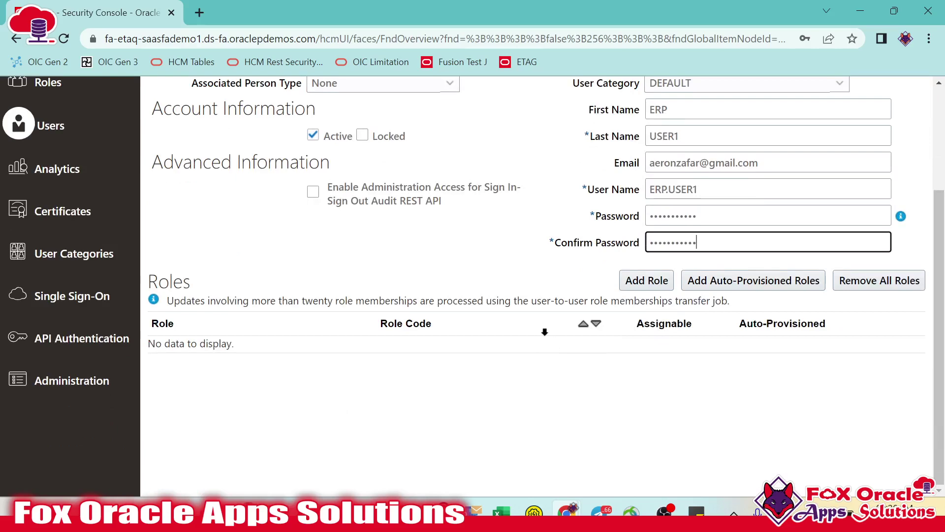
{"action": "scroll", "coordinate": [579, 320], "scroll_direction": "up", "scroll_amount": 3}
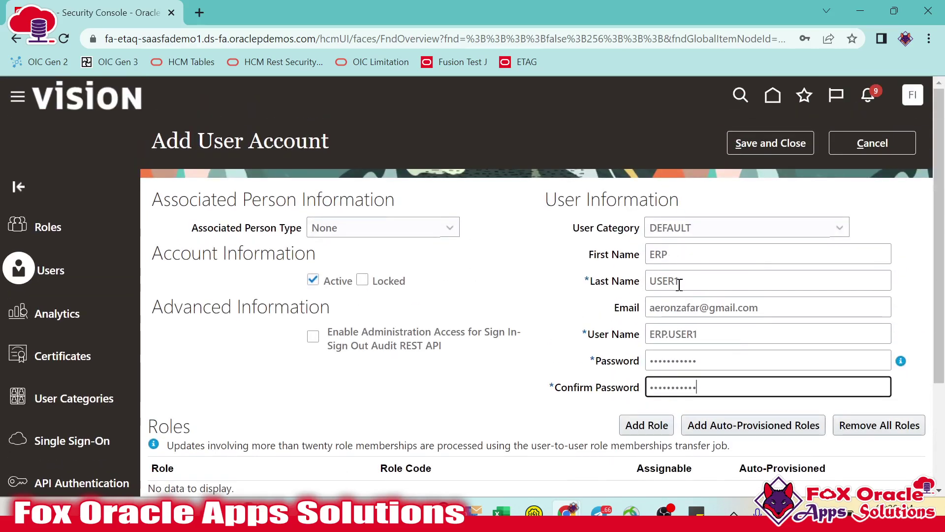
- Scroll down the new-user form to the Roles section
{"action": "scroll", "coordinate": [680, 288], "scroll_direction": "down", "scroll_amount": 3}
{"action": "left_click_drag", "start_coordinate": [155, 343], "coordinate": [274, 344]}
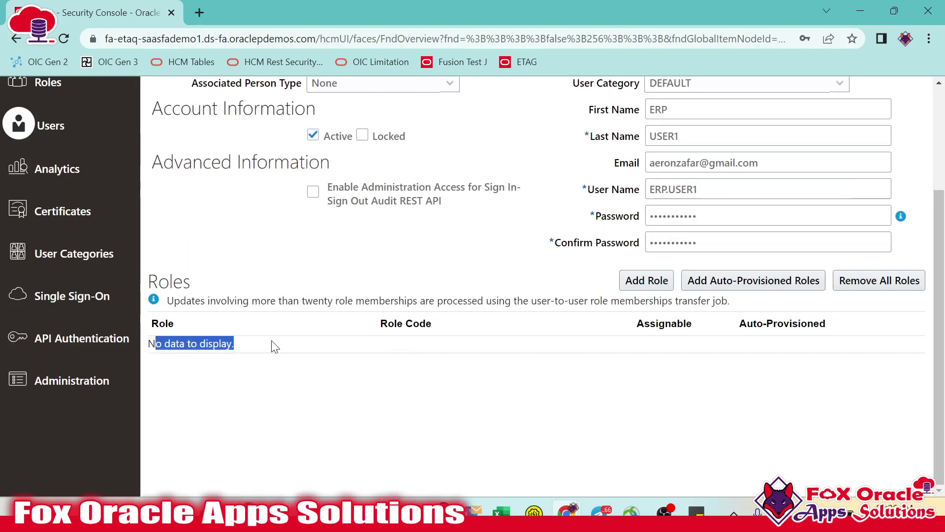
{"action": "scroll", "coordinate": [344, 360], "scroll_direction": "up", "scroll_amount": 3}
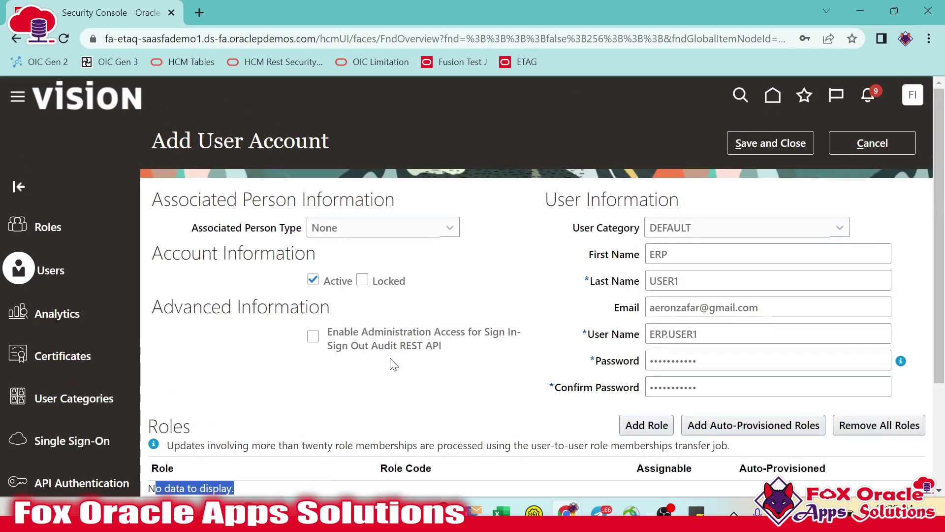
{"action": "scroll", "coordinate": [392, 364], "scroll_direction": "down", "scroll_amount": 3}
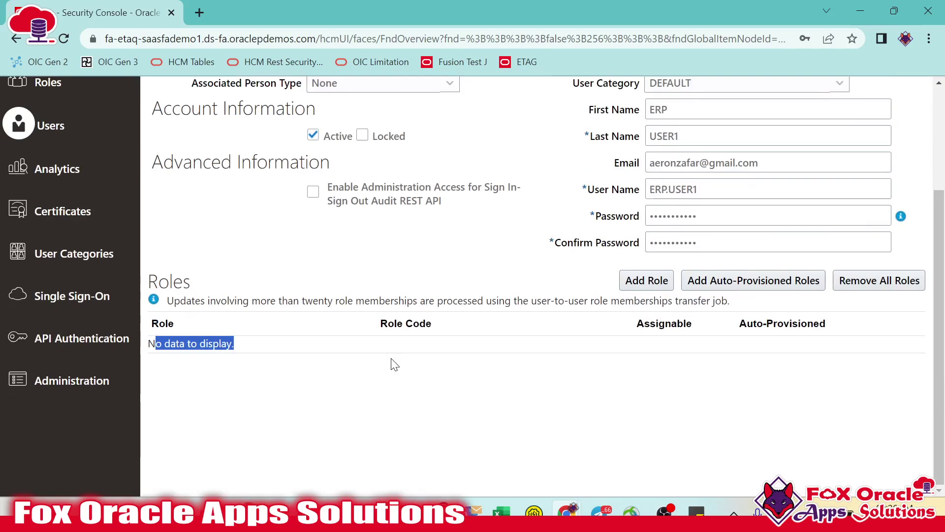
{"action": "left_click", "coordinate": [352, 376]}
{"action": "scroll", "coordinate": [433, 374], "scroll_direction": "up", "scroll_amount": 3}
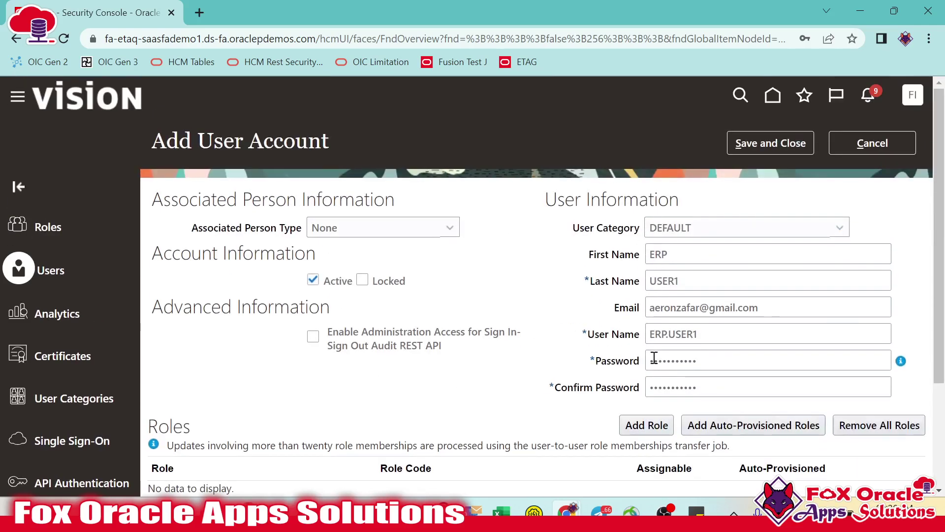
{"action": "scroll", "coordinate": [654, 363], "scroll_direction": "down", "scroll_amount": 2}
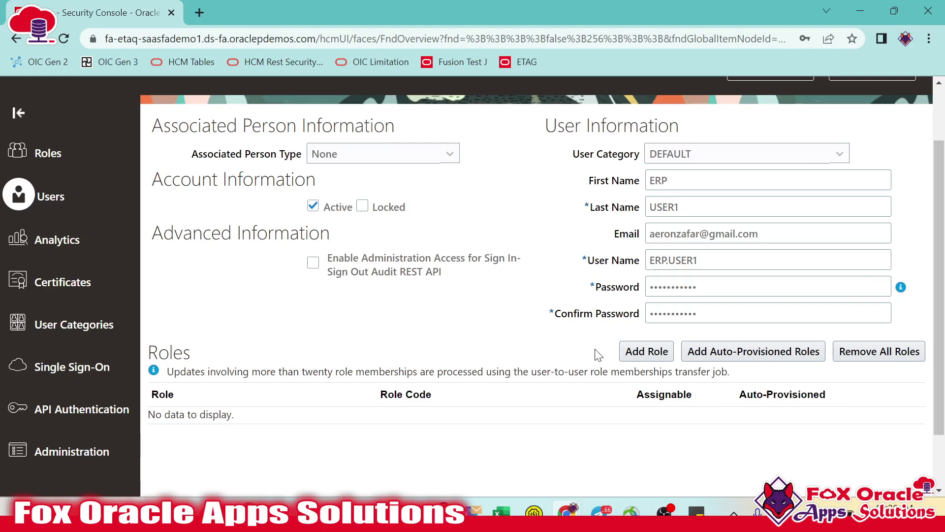
{"action": "scroll", "coordinate": [546, 328], "scroll_direction": "up", "scroll_amount": 2}
{"action": "scroll", "coordinate": [545, 328], "scroll_direction": "down", "scroll_amount": 2}
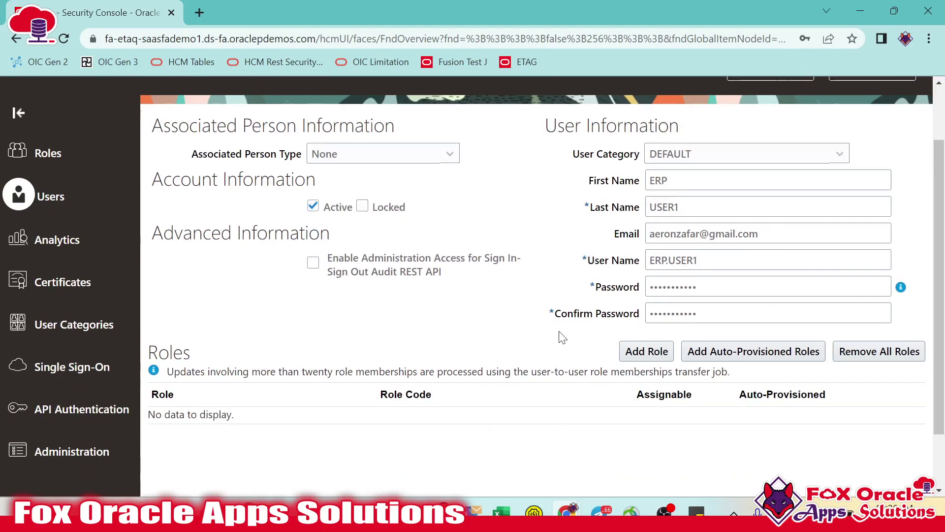
- Search roles for 'Employee' and add ORA_PER_EMPLOYEE_ABSTRACT to the user's role membership
{"action": "left_click", "coordinate": [640, 352]}
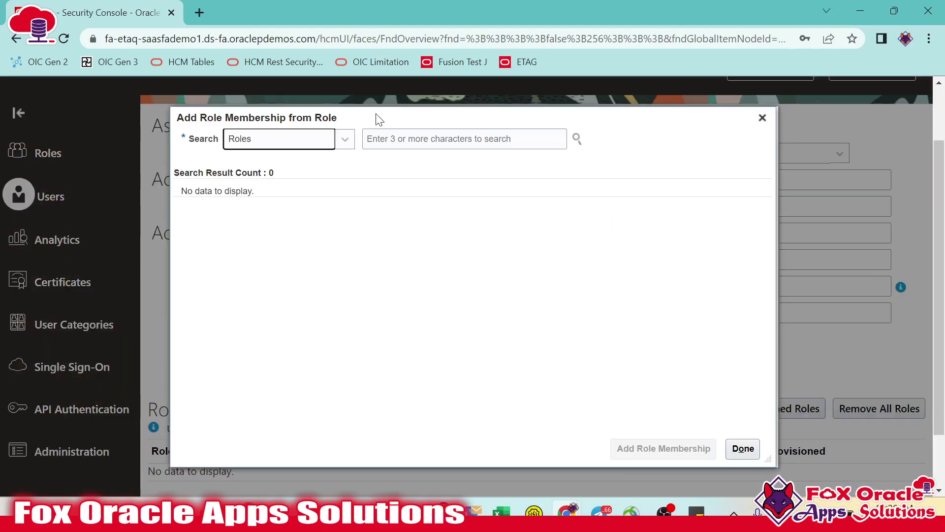
{"action": "left_click", "coordinate": [388, 139]}
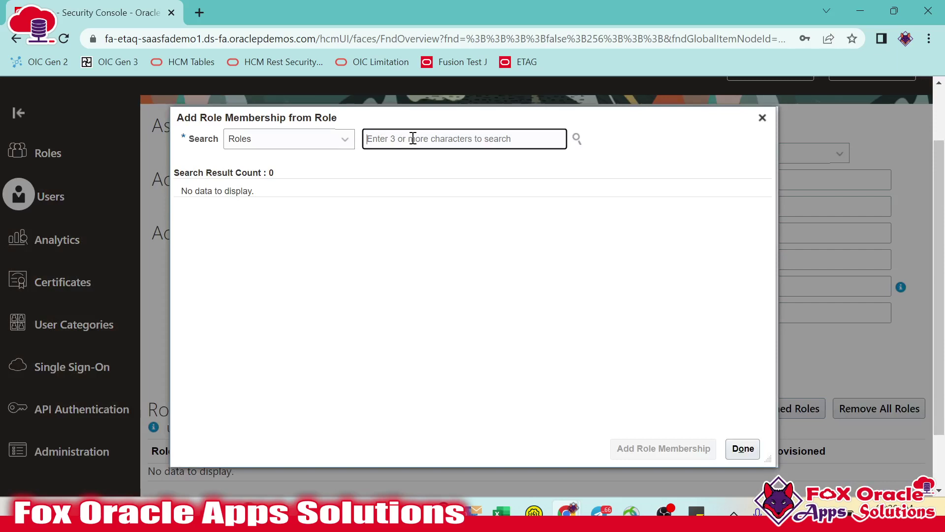
{"action": "type", "text": "Empl"}
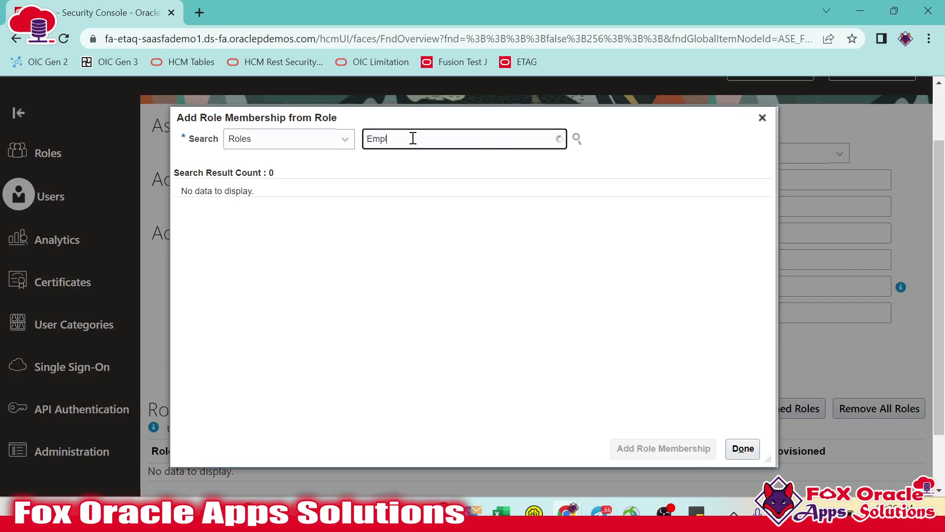
{"action": "type", "text": "e"}
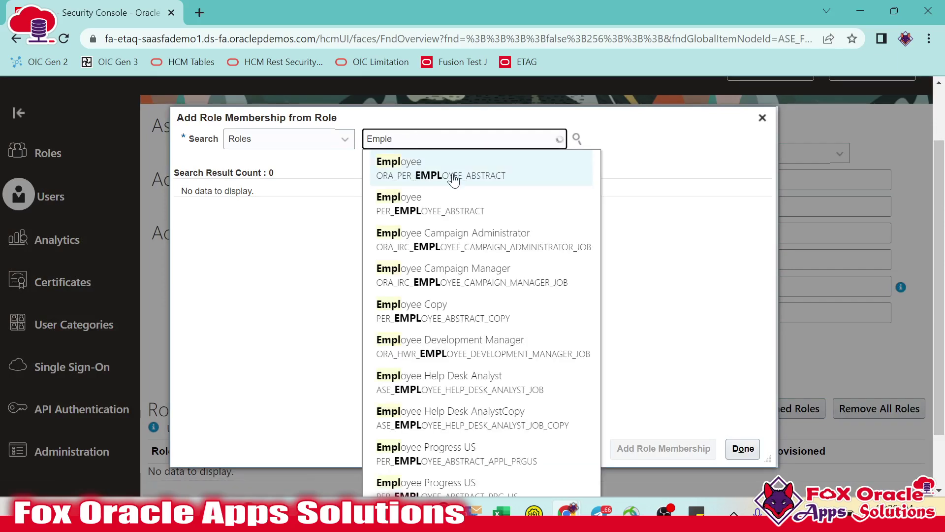
{"action": "key", "text": "BackSpace"}
{"action": "type", "text": "o"}
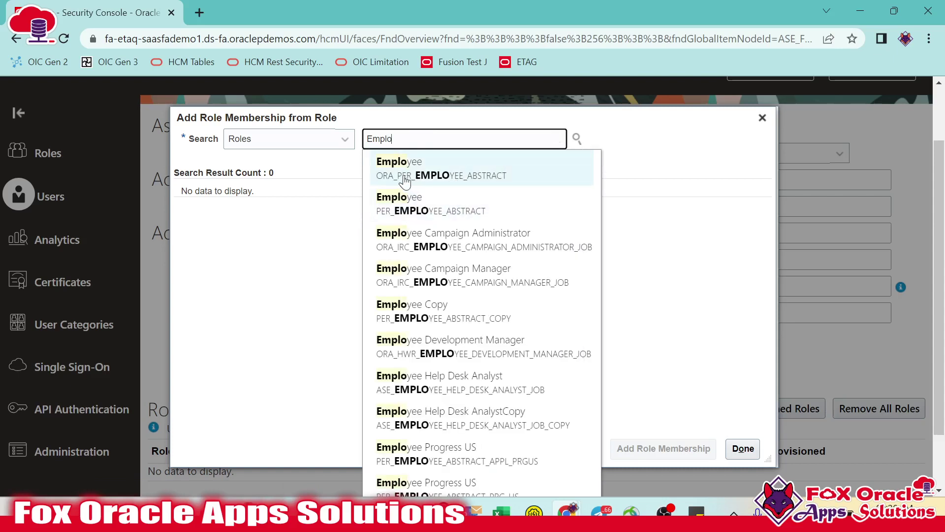
{"action": "left_click", "coordinate": [441, 171]}
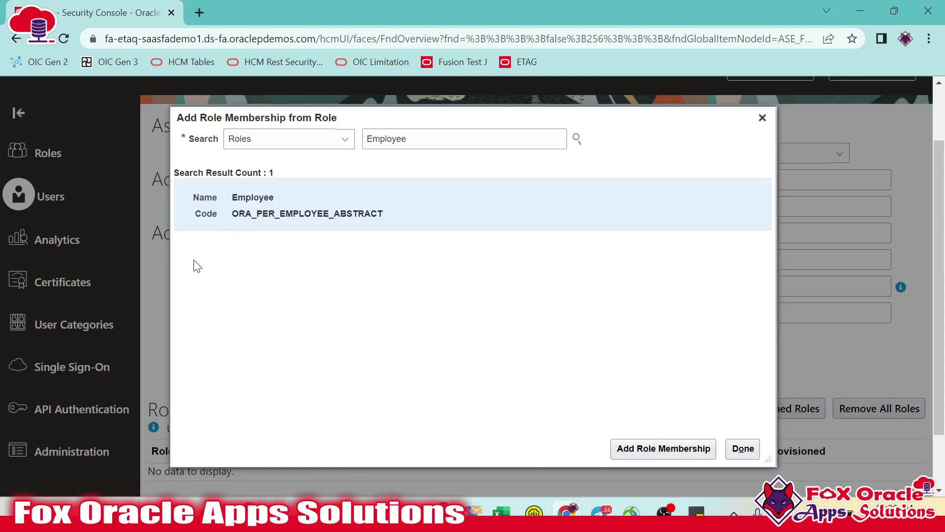
{"action": "left_click_drag", "start_coordinate": [232, 214], "coordinate": [260, 215]}
{"action": "left_click", "coordinate": [295, 214]}
{"action": "left_click", "coordinate": [655, 449]}
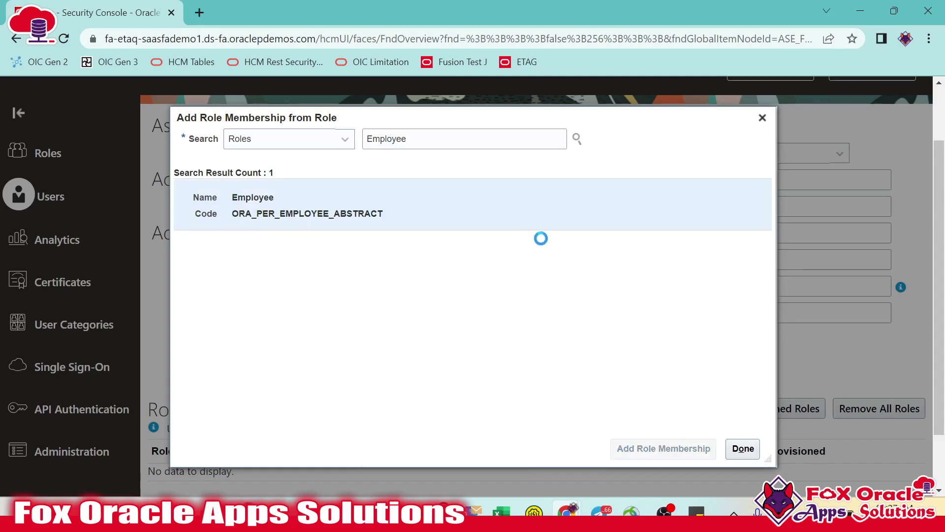
{"action": "left_click", "coordinate": [744, 449]}
- Review the user name and e-mail values in User Information
{"action": "scroll", "coordinate": [690, 353], "scroll_direction": "down", "scroll_amount": 1}
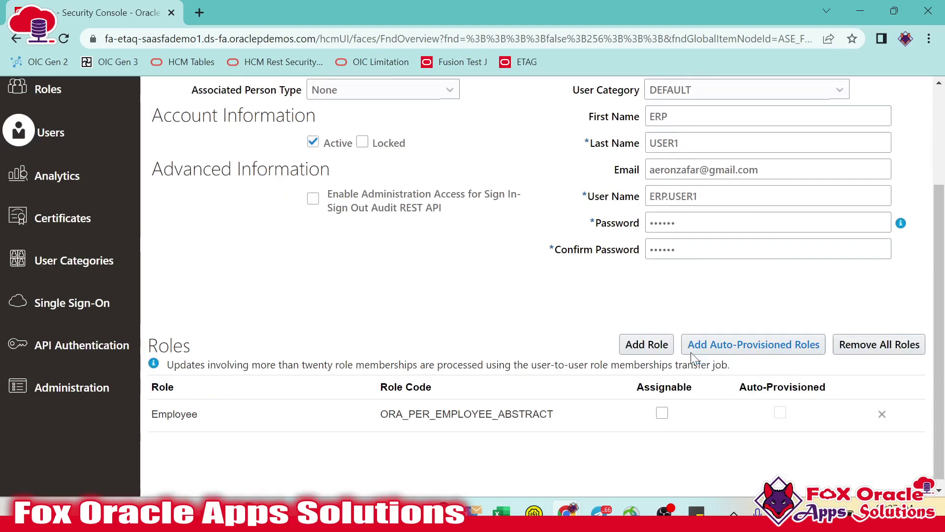
{"action": "scroll", "coordinate": [667, 230], "scroll_direction": "up", "scroll_amount": 3}
{"action": "scroll", "coordinate": [667, 231], "scroll_direction": "down", "scroll_amount": 3}
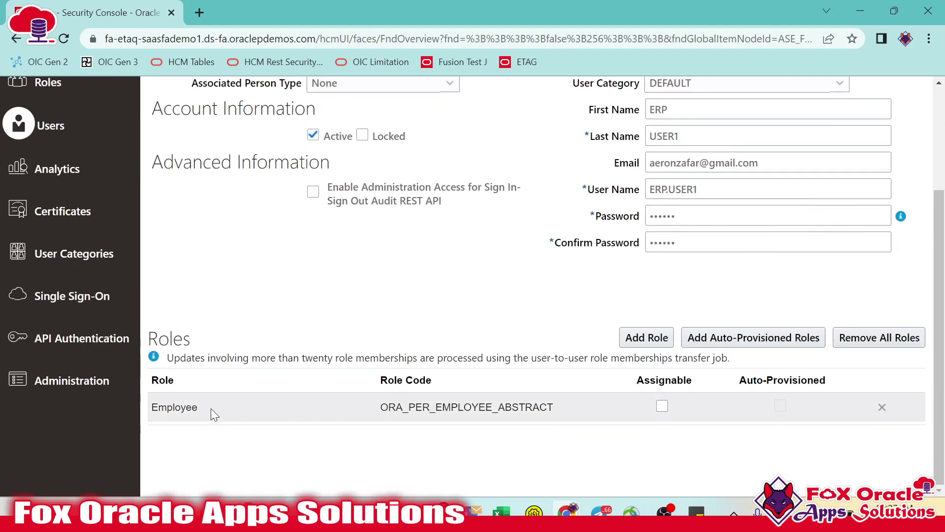
{"action": "scroll", "coordinate": [521, 405], "scroll_direction": "up", "scroll_amount": 3}
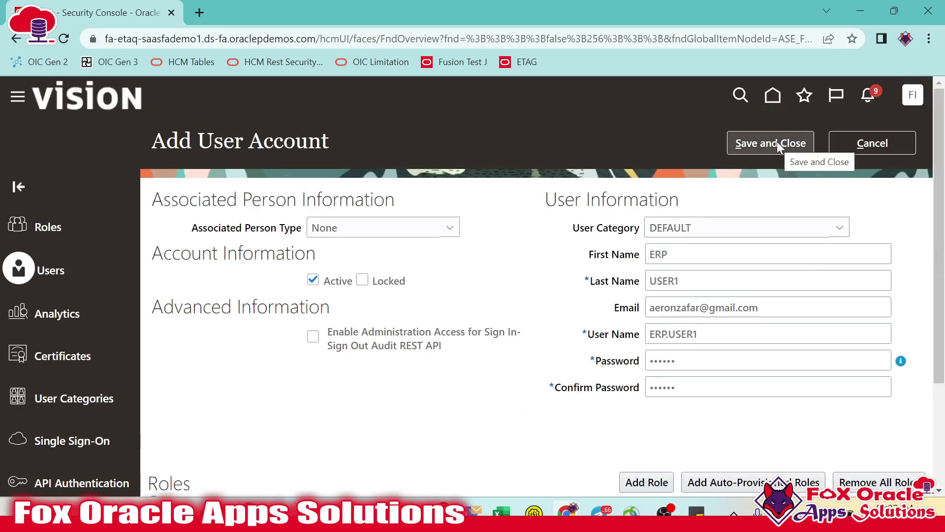
{"action": "triple_click", "coordinate": [723, 332]}
{"action": "key", "text": "ctrl+c"}
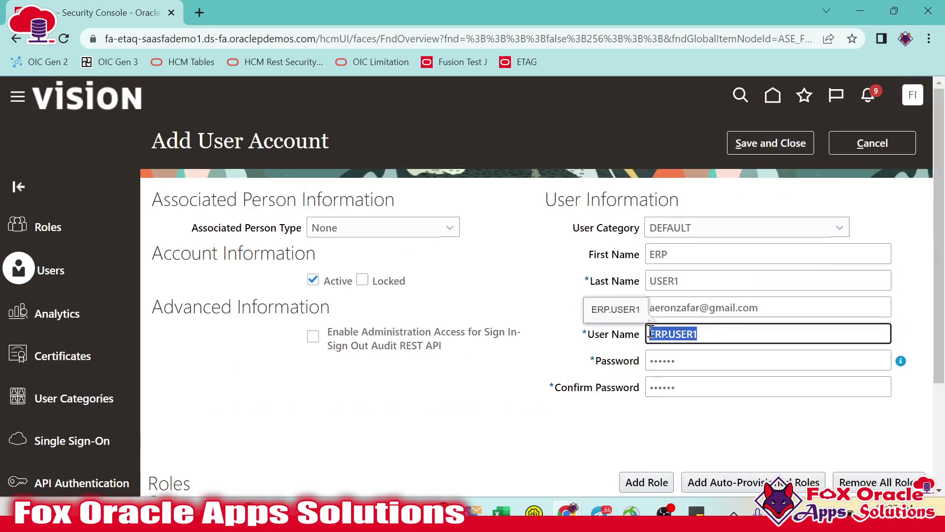
{"action": "left_click", "coordinate": [512, 243]}
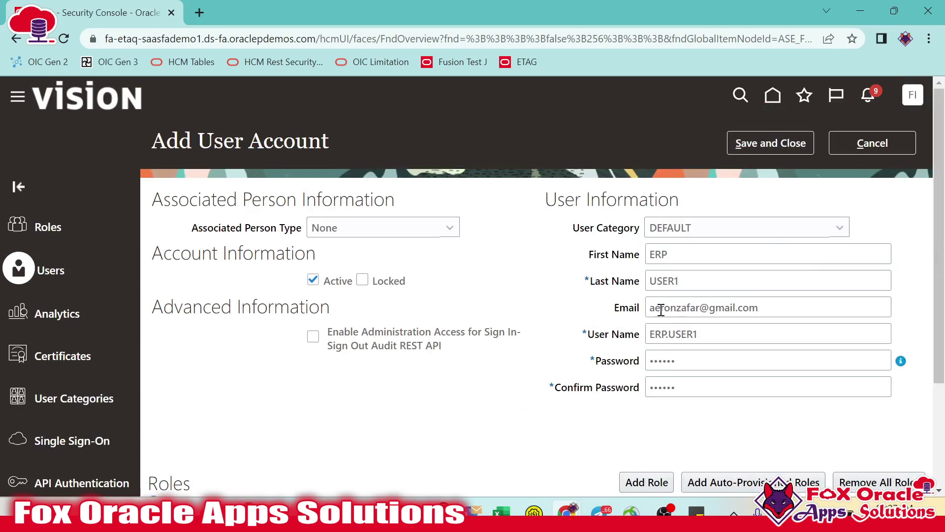
{"action": "left_click_drag", "start_coordinate": [658, 307], "coordinate": [800, 305]}
{"action": "left_click", "coordinate": [584, 209]}
{"action": "left_click_drag", "start_coordinate": [649, 309], "coordinate": [605, 300]}
{"action": "left_click", "coordinate": [776, 310]}
{"action": "left_click", "coordinate": [552, 303]}
- Save and close the new ERP.USER1 account after checking Confirm Password
{"action": "left_click", "coordinate": [707, 384]}
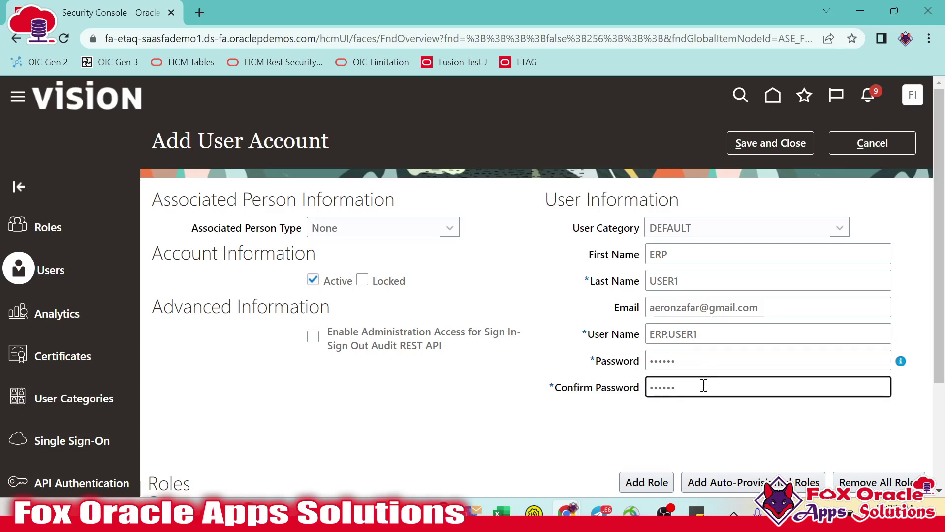
{"action": "left_click", "coordinate": [764, 142]}
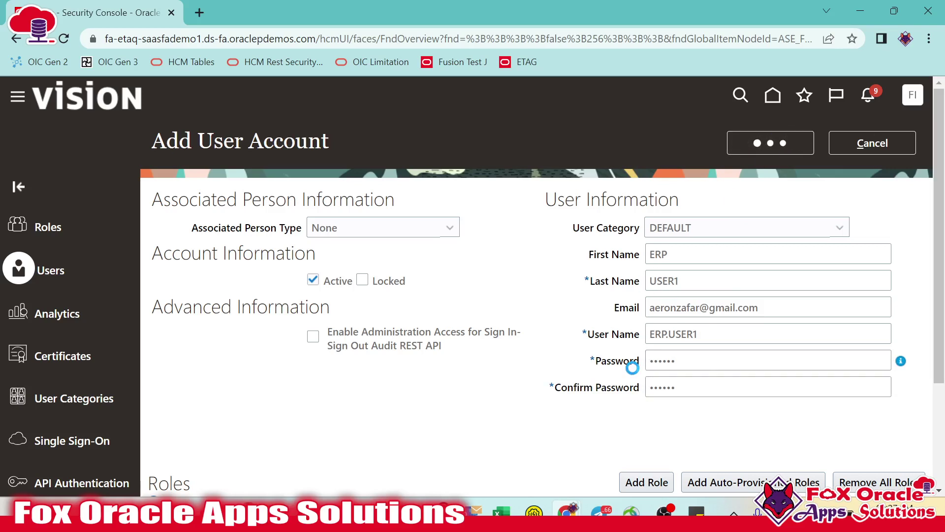
{"action": "scroll", "coordinate": [650, 316], "scroll_direction": "down", "scroll_amount": 3}
{"action": "scroll", "coordinate": [677, 268], "scroll_direction": "up", "scroll_amount": 3}
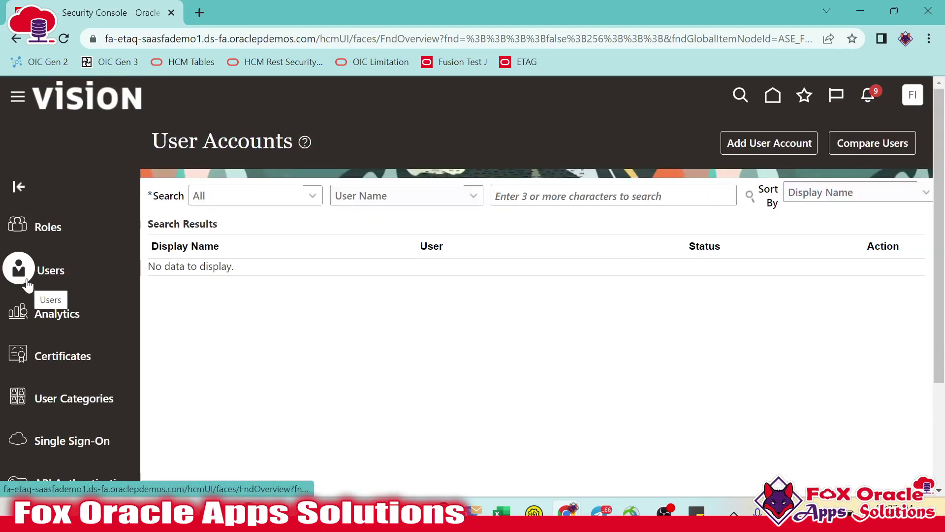
- Search User Accounts for ERP.USER1 and open the ERP USER1 account details
{"action": "left_click", "coordinate": [584, 197]}
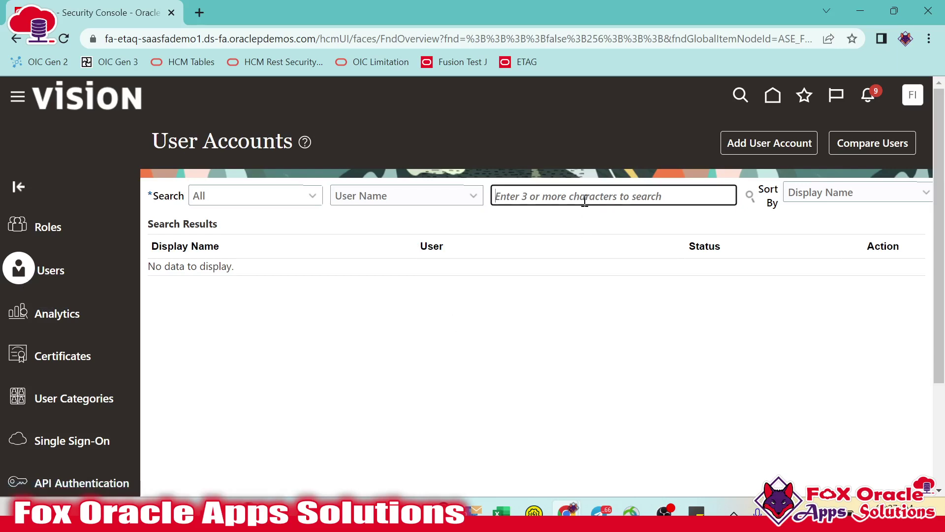
{"action": "key", "text": "ctrl+v"}
{"action": "key", "text": "Return"}
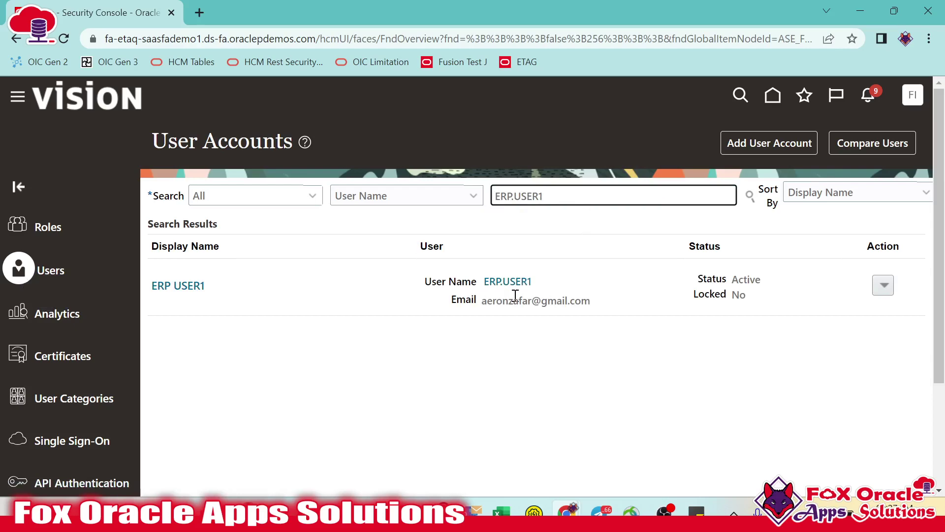
{"action": "left_click", "coordinate": [199, 287]}
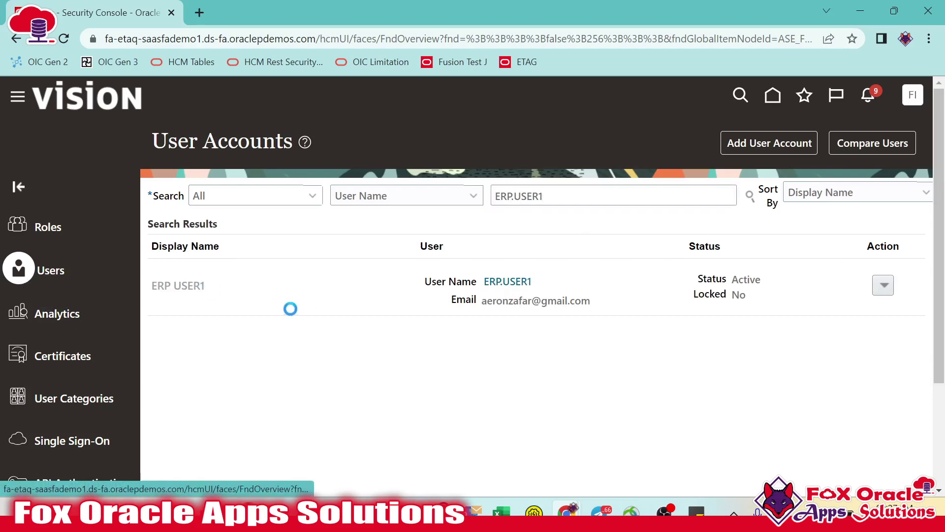
- Confirm the Employee role in the account's Roles, then switch to the Gmail welcome e-mail
{"action": "scroll", "coordinate": [447, 301], "scroll_direction": "down", "scroll_amount": 1}
{"action": "scroll", "coordinate": [447, 301], "scroll_direction": "down", "scroll_amount": 3}
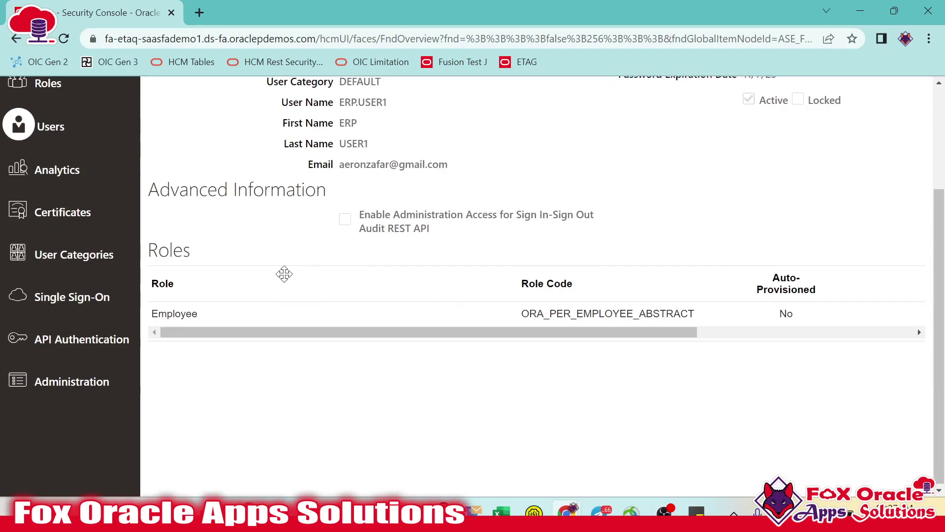
{"action": "scroll", "coordinate": [483, 246], "scroll_direction": "up", "scroll_amount": 4}
{"action": "scroll", "coordinate": [436, 296], "scroll_direction": "down", "scroll_amount": 3}
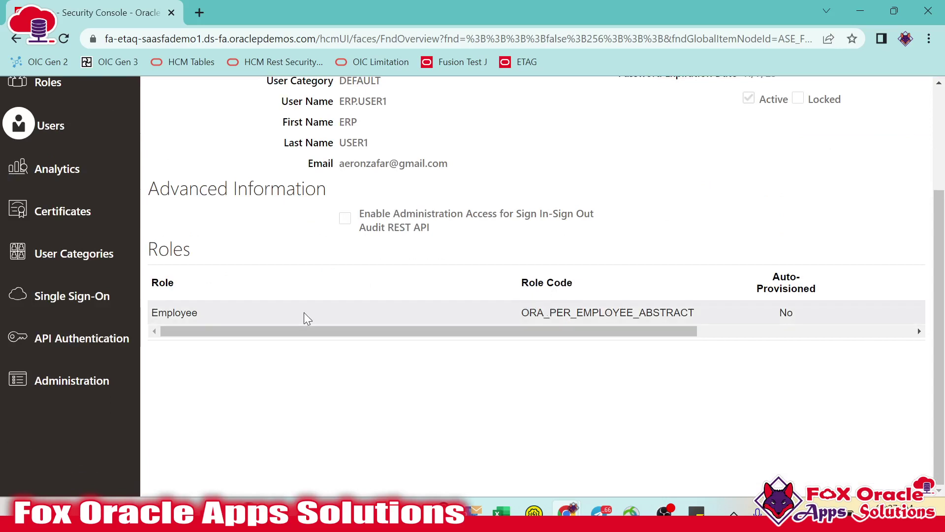
{"action": "scroll", "coordinate": [305, 315], "scroll_direction": "up", "scroll_amount": 3}
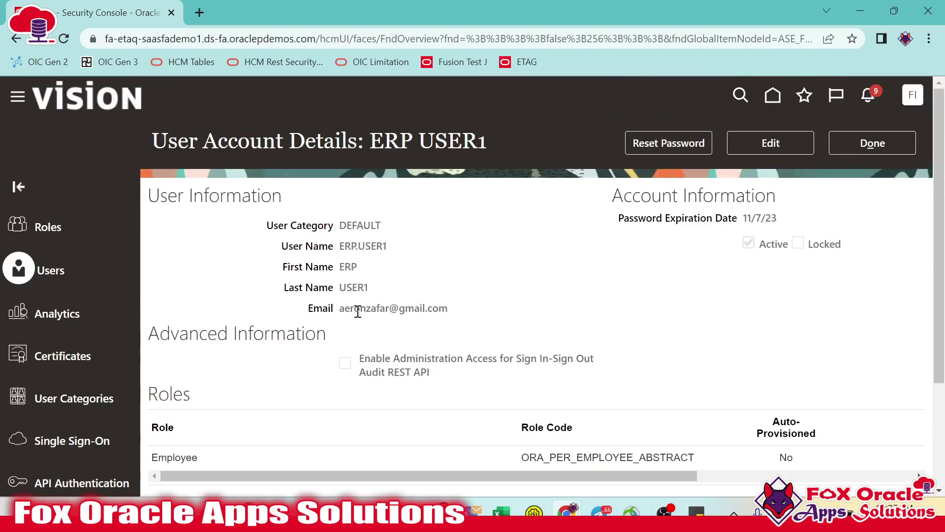
{"action": "key", "text": "alt+Tab"}
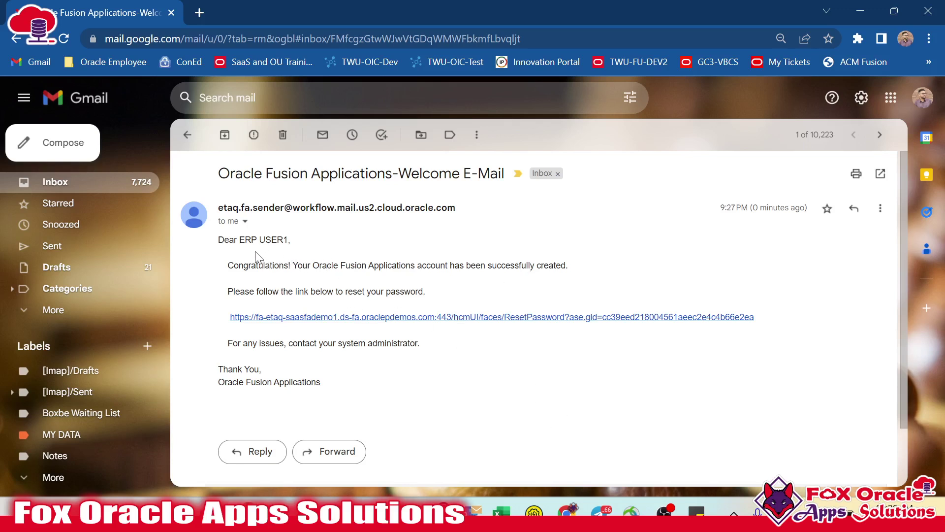
- Open the welcome e-mail's ResetPassword link and switch to the new Reset Password tab
{"action": "left_click_drag", "start_coordinate": [240, 240], "coordinate": [291, 241]}
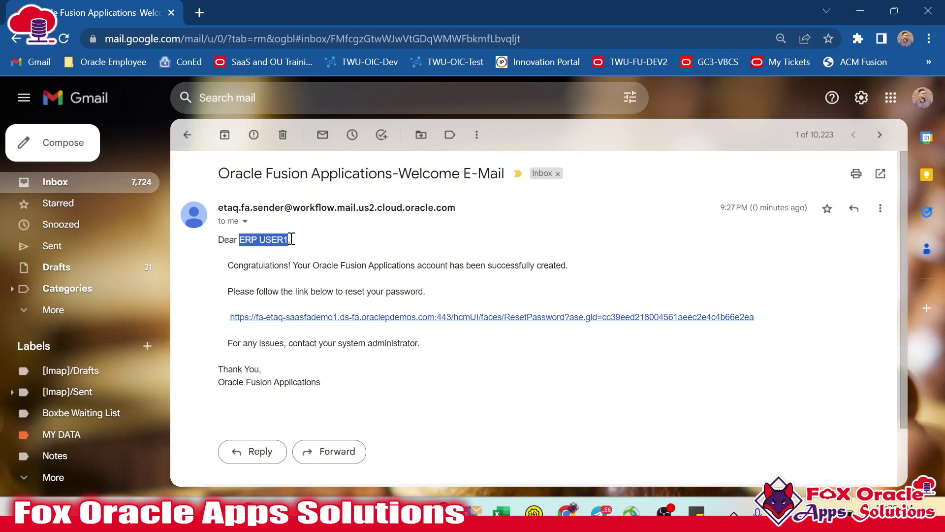
{"action": "left_click", "coordinate": [258, 264]}
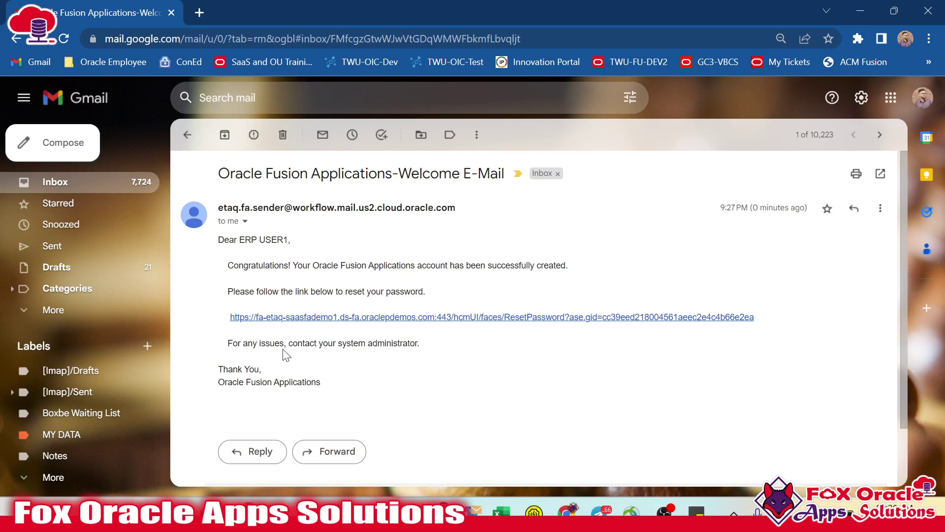
{"action": "left_click_drag", "start_coordinate": [228, 291], "coordinate": [283, 291]}
{"action": "left_click", "coordinate": [330, 292]}
{"action": "left_click", "coordinate": [319, 317]}
{"action": "left_click", "coordinate": [160, 6]}
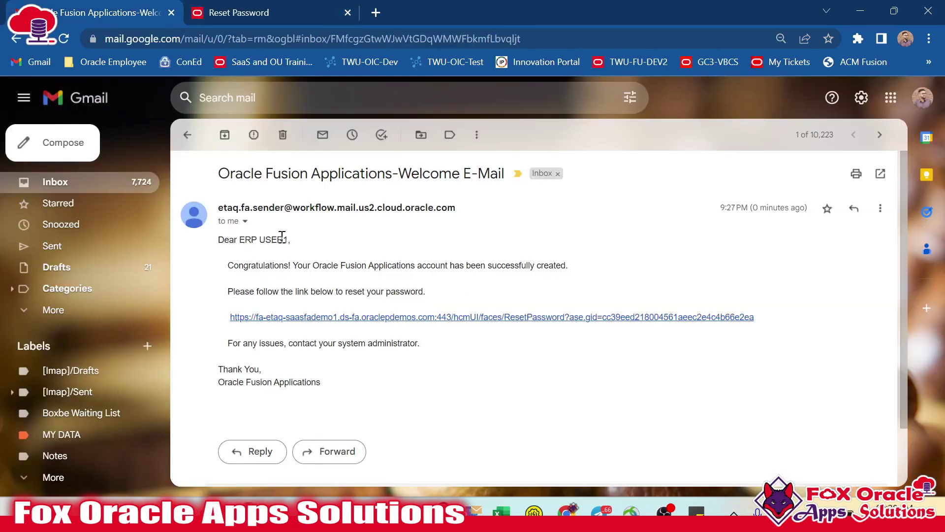
{"action": "left_click", "coordinate": [288, 14]}
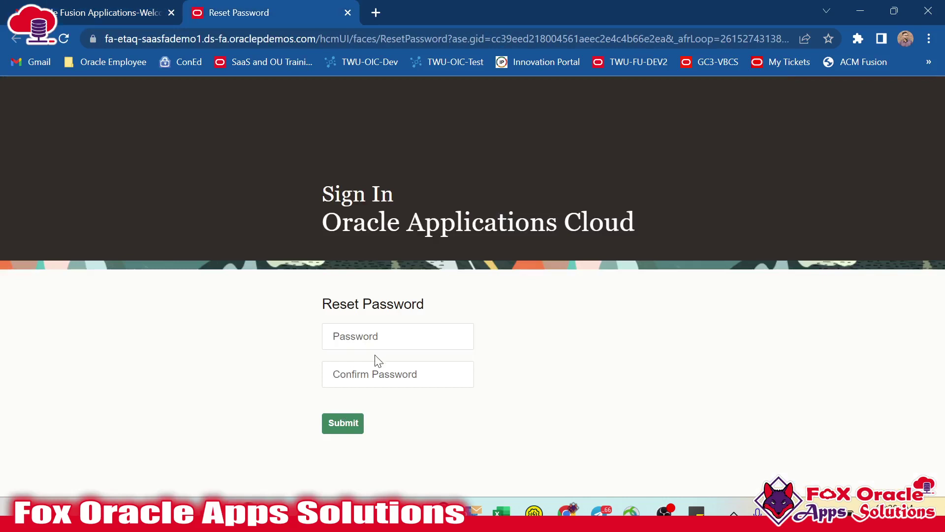
- Enter the new password in Password and Confirm Password and submit it
{"action": "left_click", "coordinate": [376, 338]}
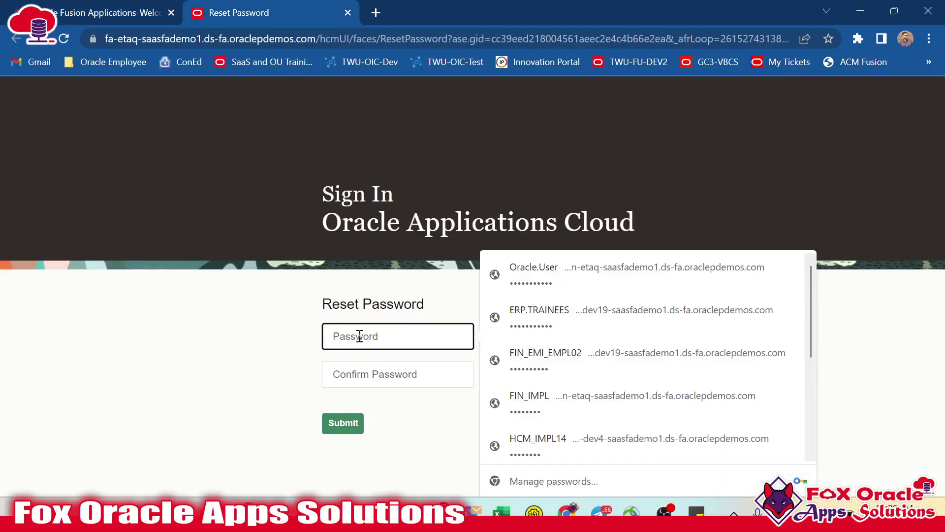
{"action": "type", "text": "W"}
{"action": "left_click", "coordinate": [364, 367]}
{"action": "type", "text": "**"}
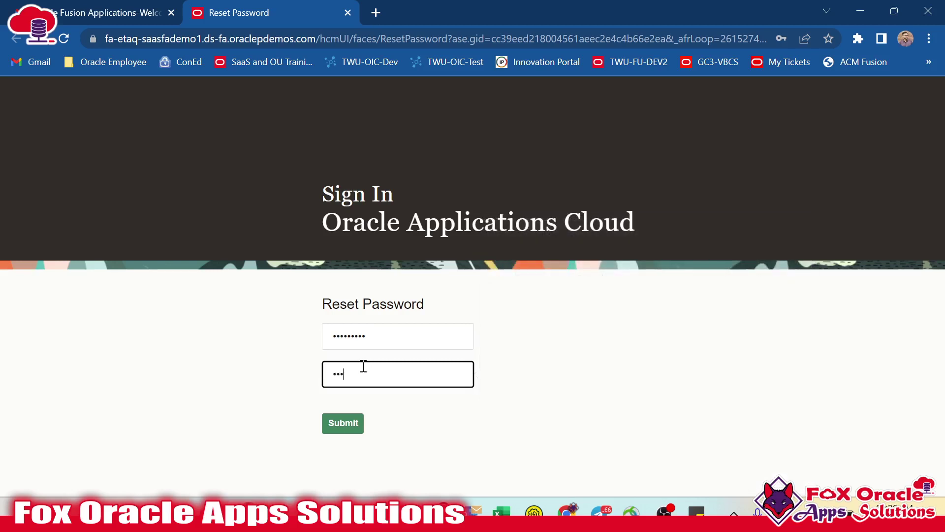
{"action": "type", "text": "******"}
{"action": "left_click", "coordinate": [336, 425]}
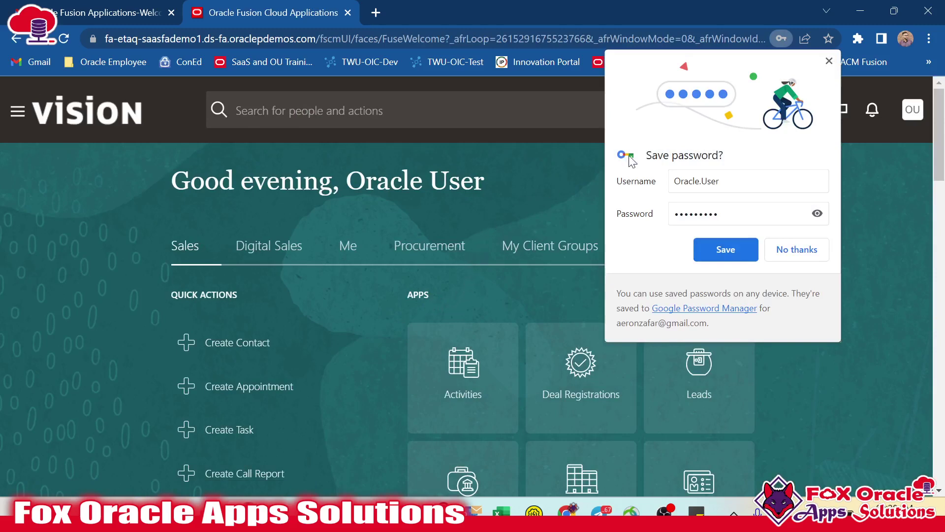
- Decline Chrome's save-password prompt, then sign out from the avatar menu and confirm logout
{"action": "left_click", "coordinate": [785, 249]}
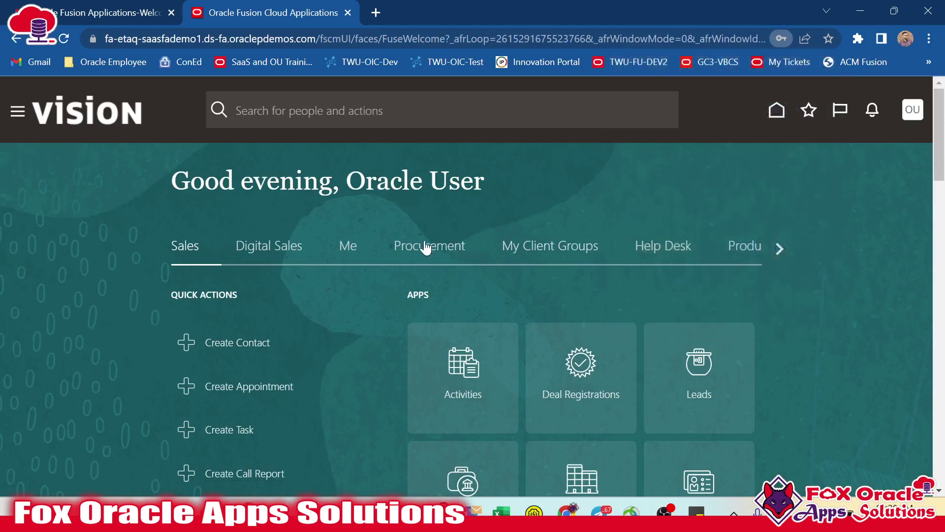
{"action": "scroll", "coordinate": [427, 246], "scroll_direction": "down", "scroll_amount": 7}
{"action": "scroll", "coordinate": [416, 261], "scroll_direction": "up", "scroll_amount": 7}
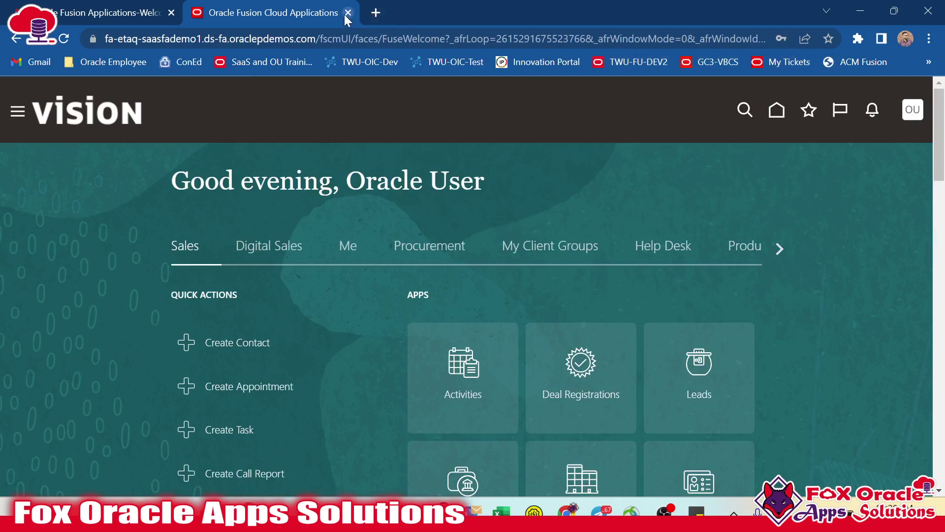
{"action": "left_click", "coordinate": [913, 110]}
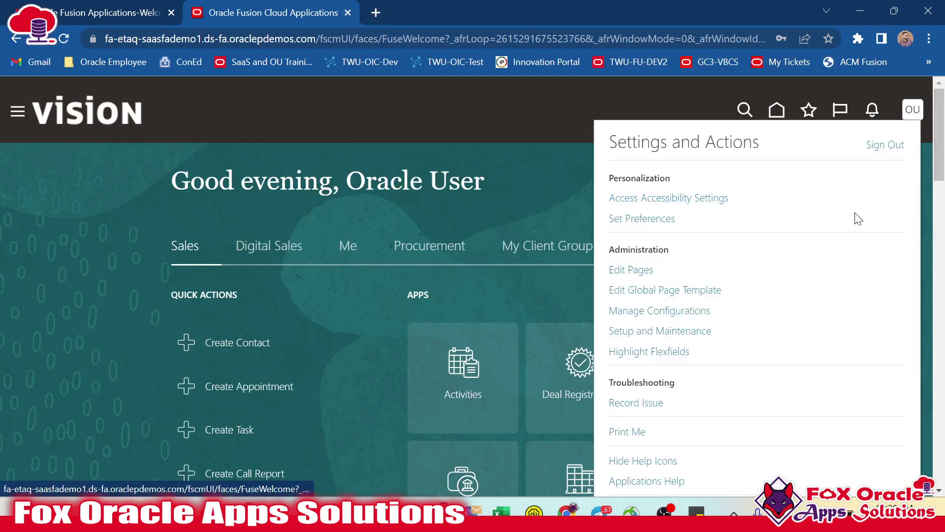
{"action": "left_click", "coordinate": [886, 148]}
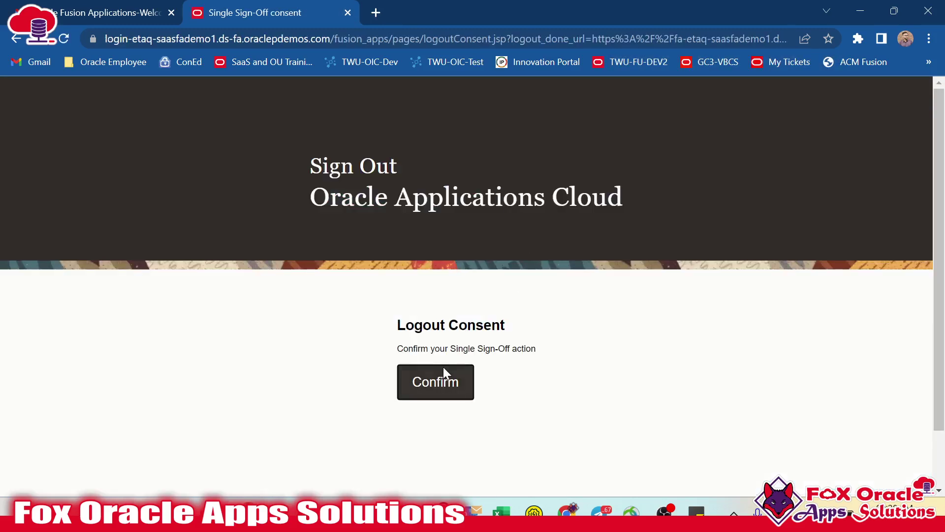
{"action": "left_click", "coordinate": [467, 383]}
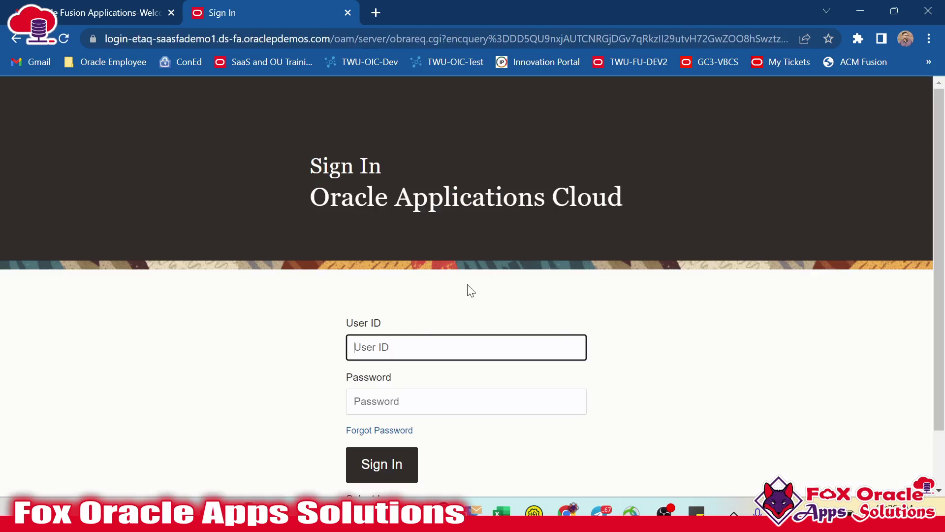
- Enter user ID ERP.USER1, checking it against the Security Console account details
{"action": "left_click", "coordinate": [429, 347]}
{"action": "type", "text": "ERP.USER1"}
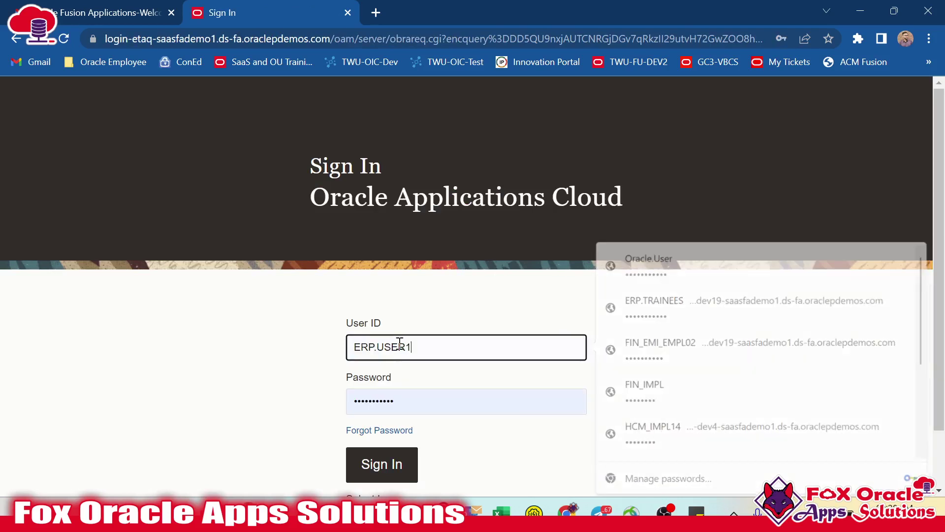
{"action": "scroll", "coordinate": [440, 298], "scroll_direction": "down", "scroll_amount": 2}
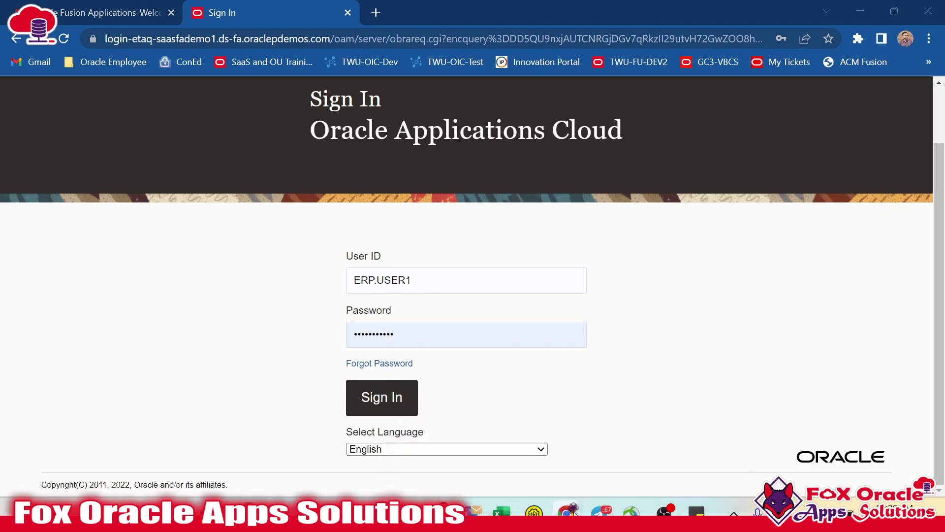
{"action": "left_click", "coordinate": [635, 433]}
{"action": "left_click_drag", "start_coordinate": [347, 249], "coordinate": [416, 249]}
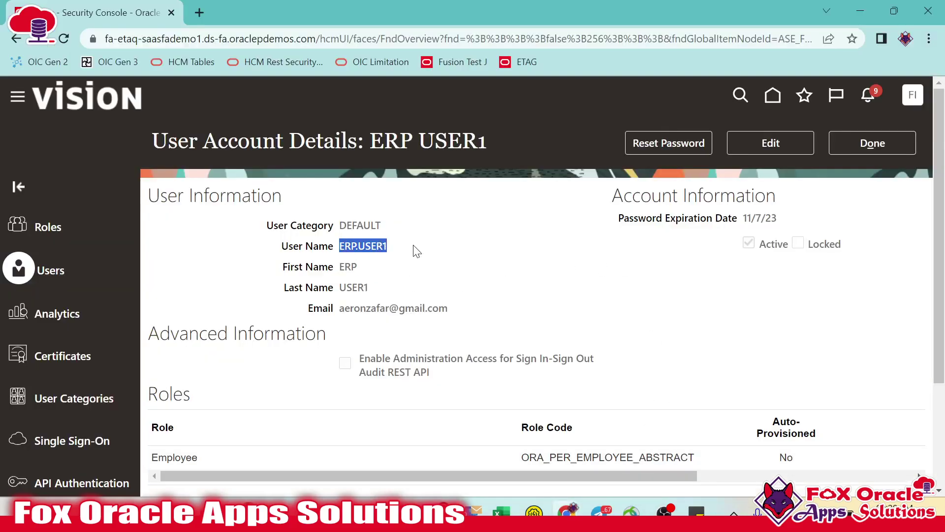
{"action": "left_click", "coordinate": [422, 249]}
{"action": "key", "text": "alt+Tab"}
- Replace the autofilled password with the new one and sign in
{"action": "key", "text": "Tab"}
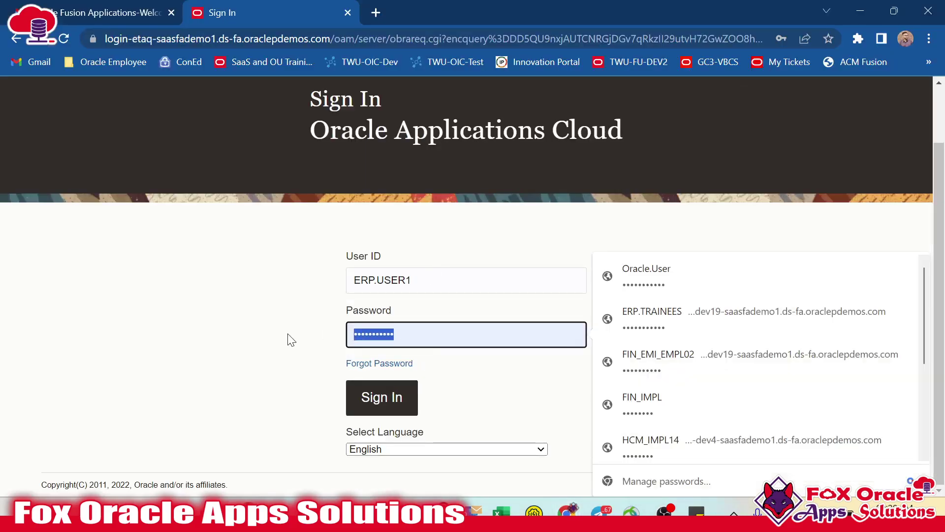
{"action": "key", "text": "BackSpace"}
{"action": "type", "text": "••••••"}
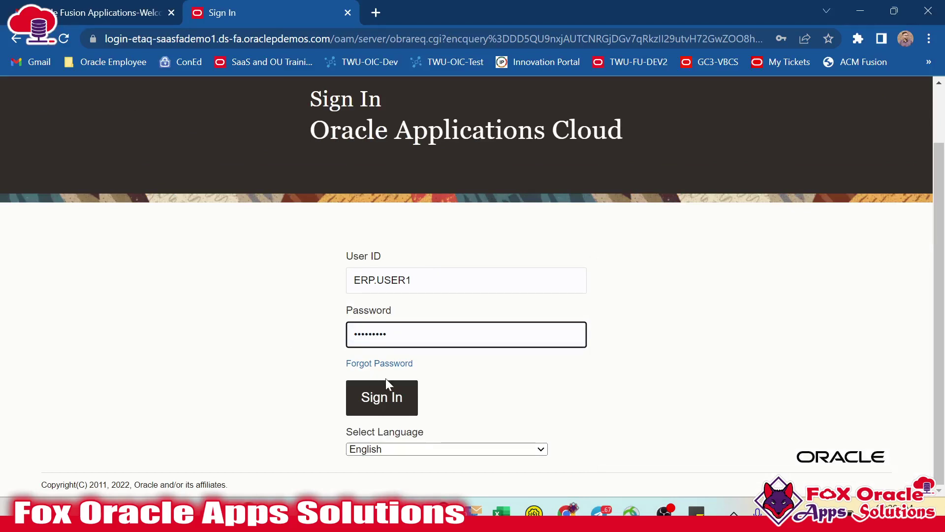
{"action": "left_click", "coordinate": [385, 392]}
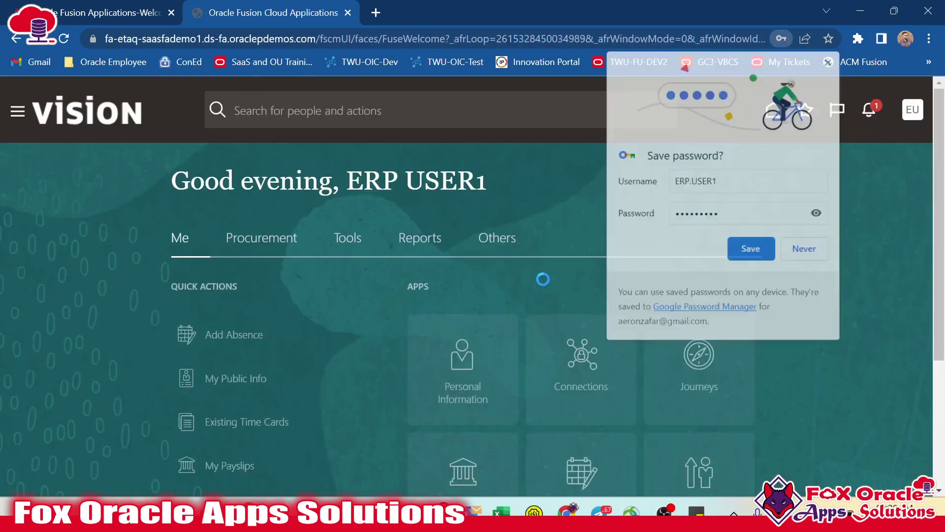
- Decline Chrome's offer to save the new user's password and look over the home page greeting
{"action": "left_click", "coordinate": [813, 256]}
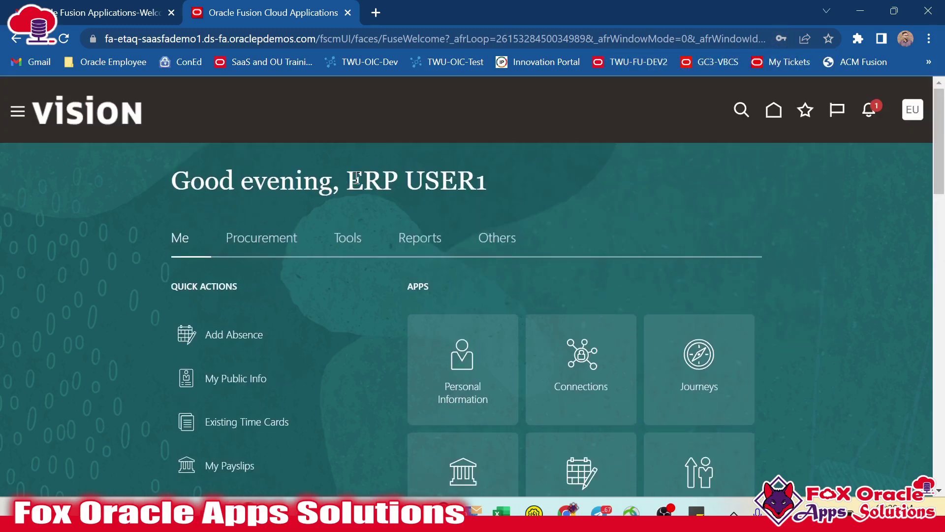
{"action": "left_click_drag", "start_coordinate": [348, 181], "coordinate": [516, 181]}
{"action": "left_click", "coordinate": [515, 175]}
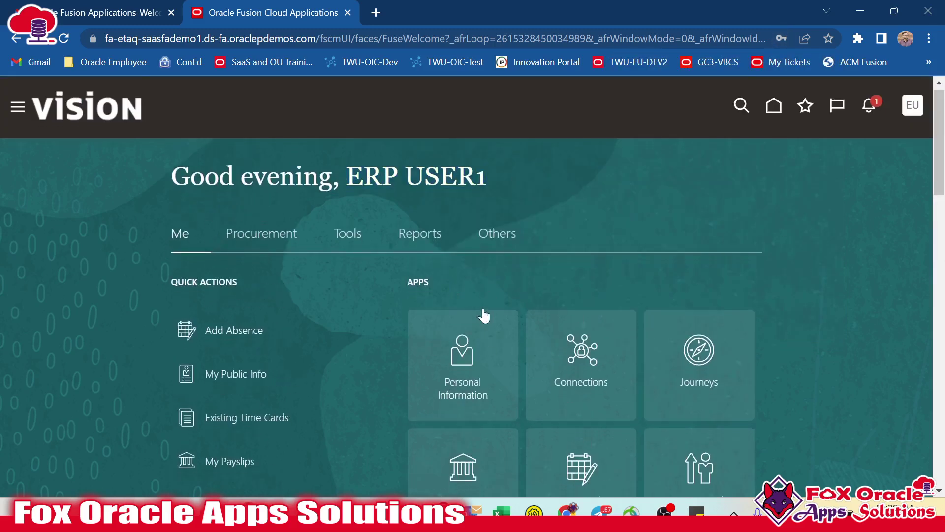
{"action": "left_click_drag", "start_coordinate": [357, 186], "coordinate": [598, 219]}
{"action": "scroll", "coordinate": [604, 223], "scroll_direction": "down", "scroll_amount": 2}
{"action": "scroll", "coordinate": [443, 295], "scroll_direction": "down", "scroll_amount": 2}
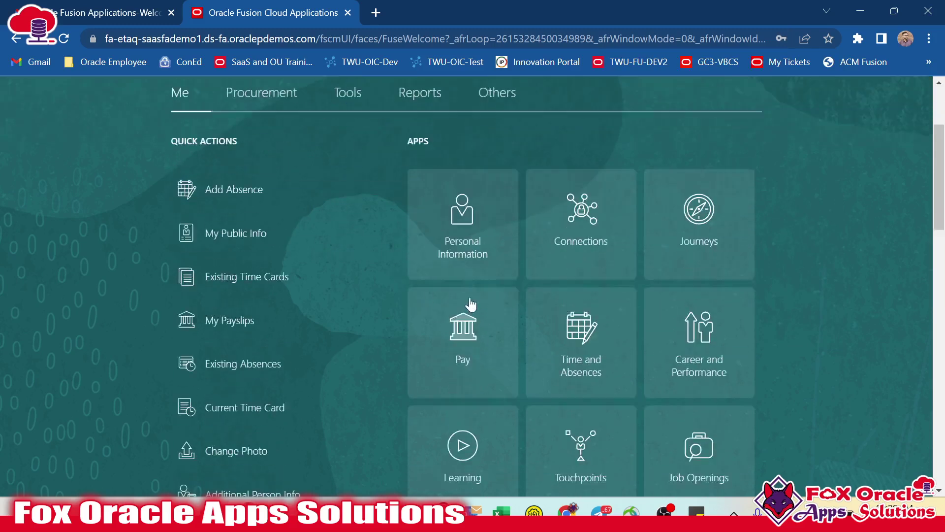
{"action": "scroll", "coordinate": [434, 295], "scroll_direction": "up", "scroll_amount": 4}
- Browse the Procurement, Tools, Reports and Others app groups, then close the Navigator panel
{"action": "left_click", "coordinate": [288, 239]}
{"action": "left_click", "coordinate": [340, 238]}
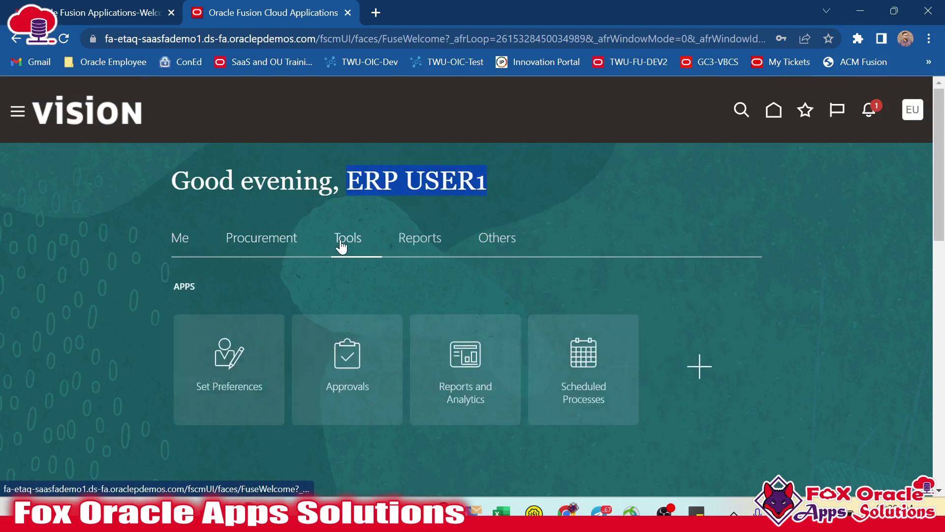
{"action": "scroll", "coordinate": [418, 248], "scroll_direction": "down", "scroll_amount": 2}
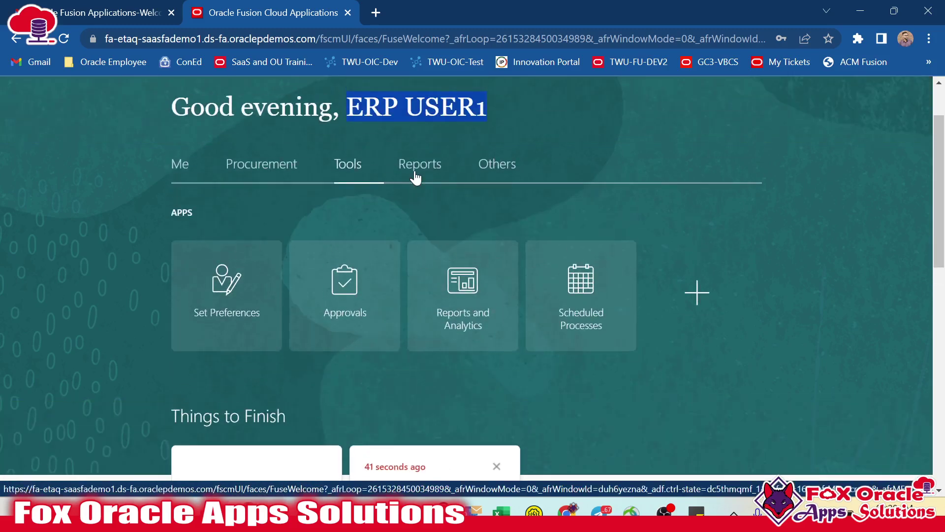
{"action": "left_click", "coordinate": [418, 173]}
{"action": "left_click", "coordinate": [485, 169]}
{"action": "scroll", "coordinate": [760, 315], "scroll_direction": "up", "scroll_amount": 1}
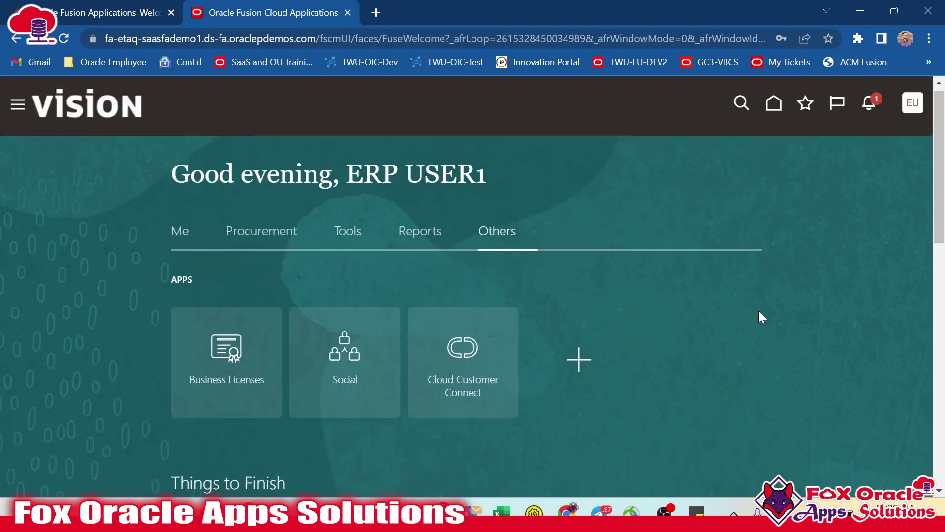
{"action": "scroll", "coordinate": [136, 209], "scroll_direction": "down", "scroll_amount": 2}
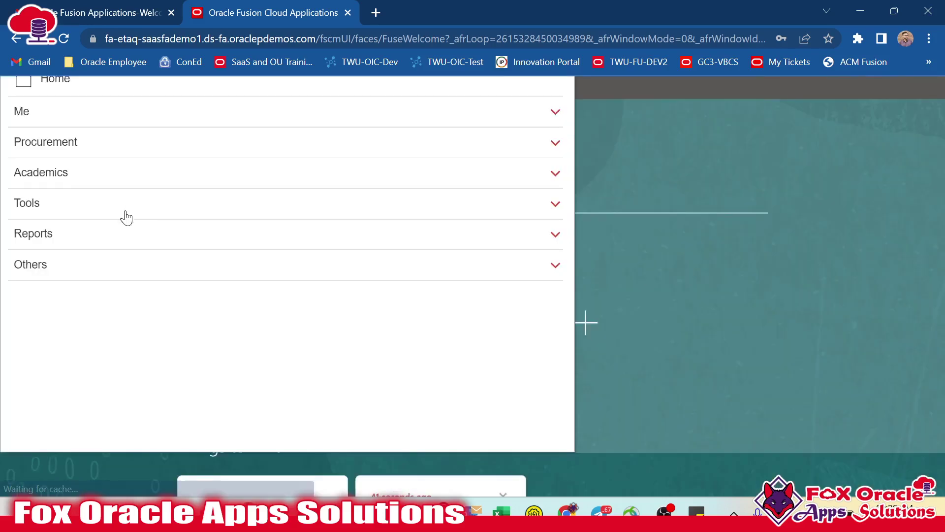
{"action": "left_click", "coordinate": [633, 206]}
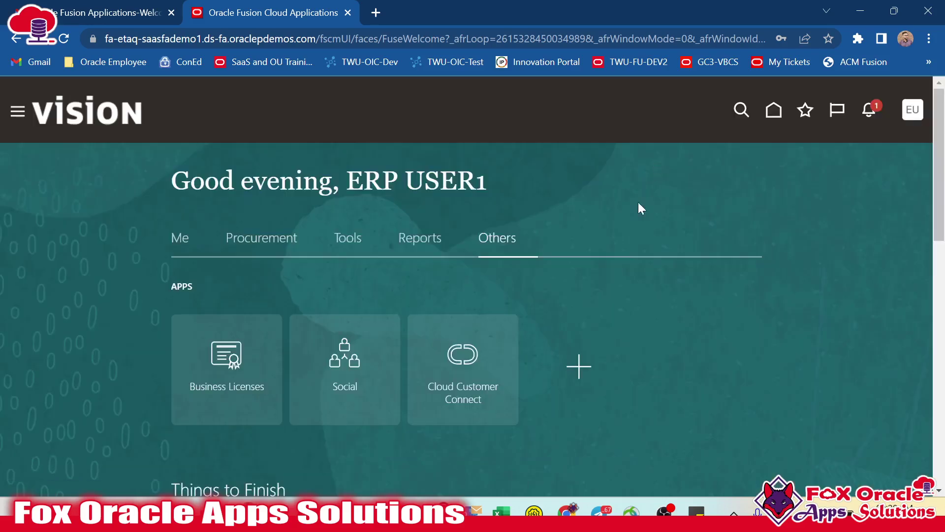